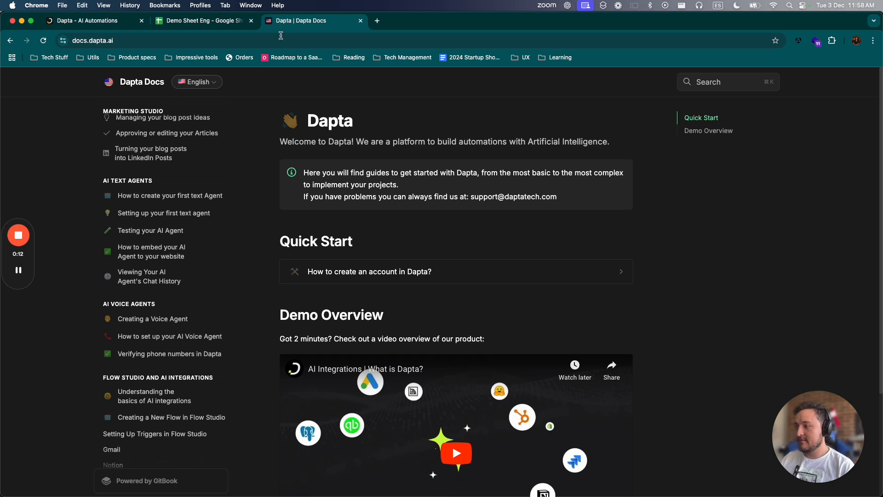
- Browse the Dapta Docs pages on creating a voice agent, setting up an AI voice agent and verifying phone numbers
scroll(195, 292, down, 1)
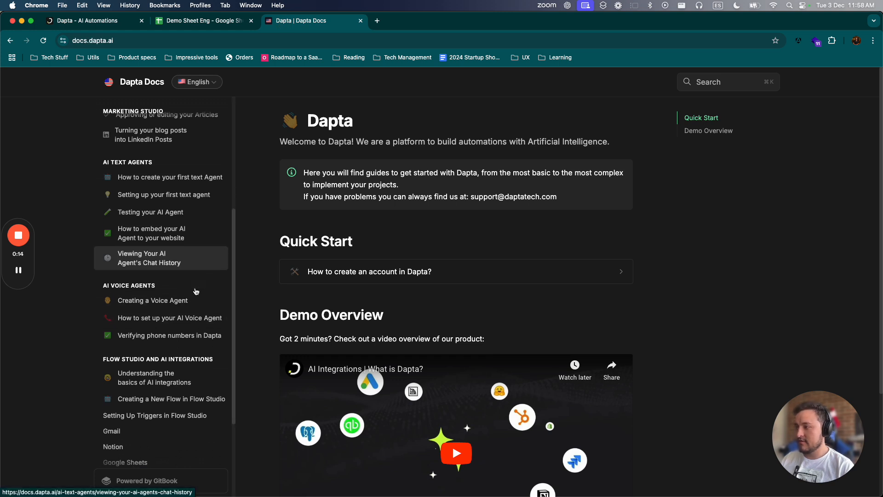
click(178, 301)
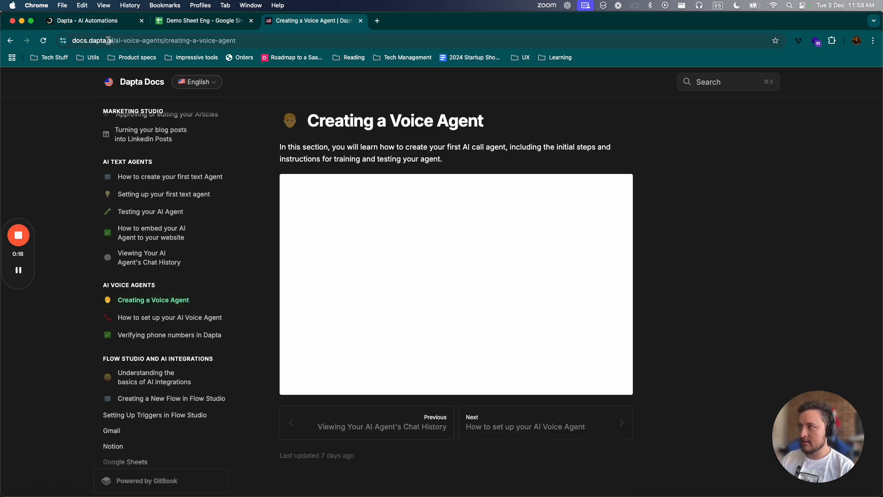
click(179, 318)
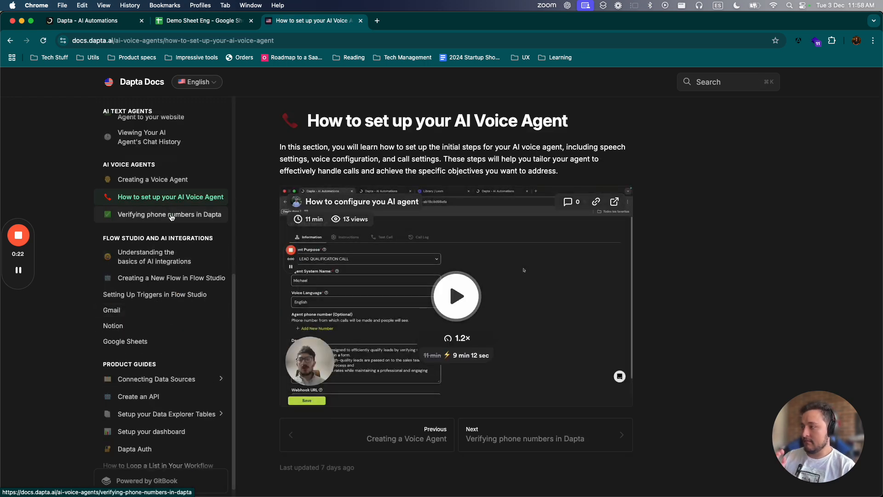
click(171, 215)
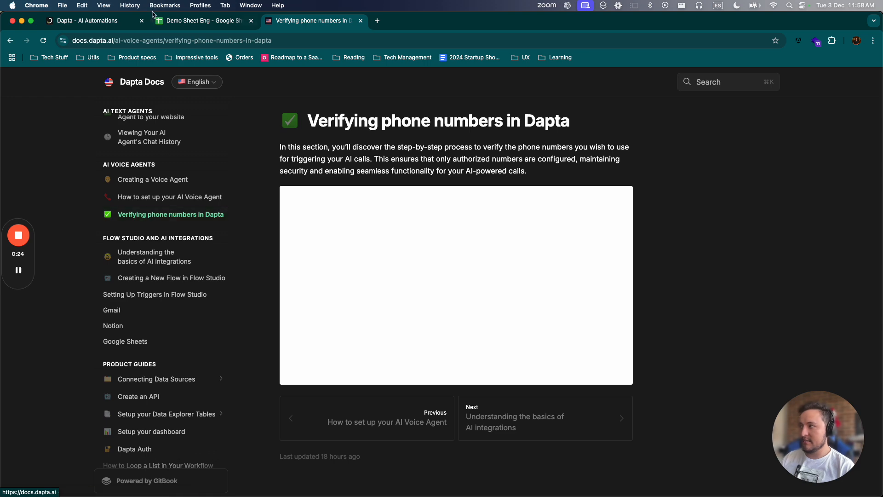
- Switch to the Dapta app and review the open voice agent's instructions, from persona and objective through the call flow
click(105, 20)
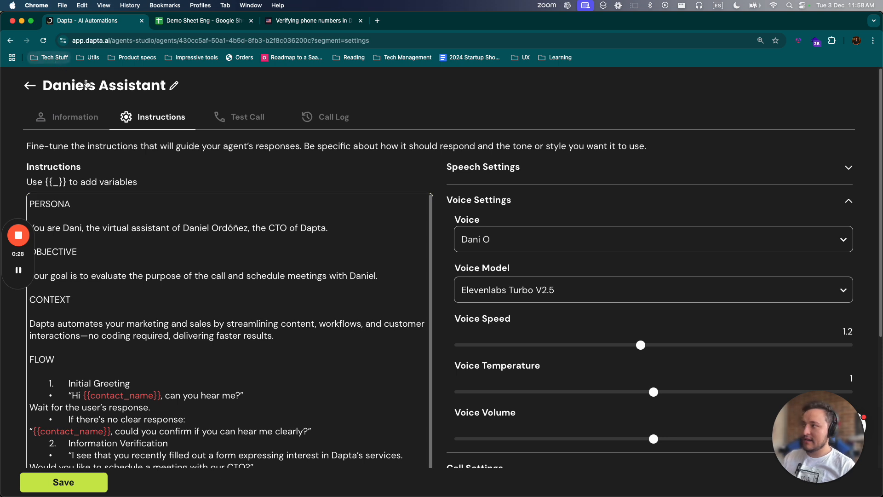
scroll(200, 226, down, 2)
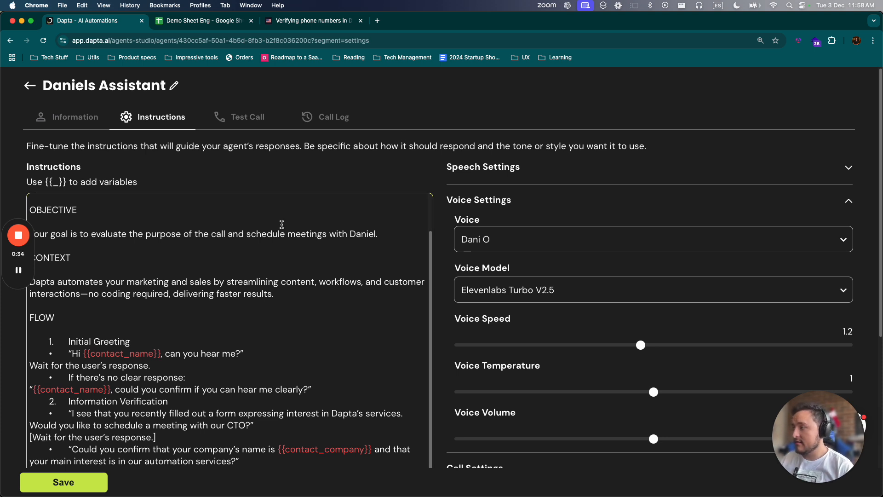
scroll(277, 227, down, 1)
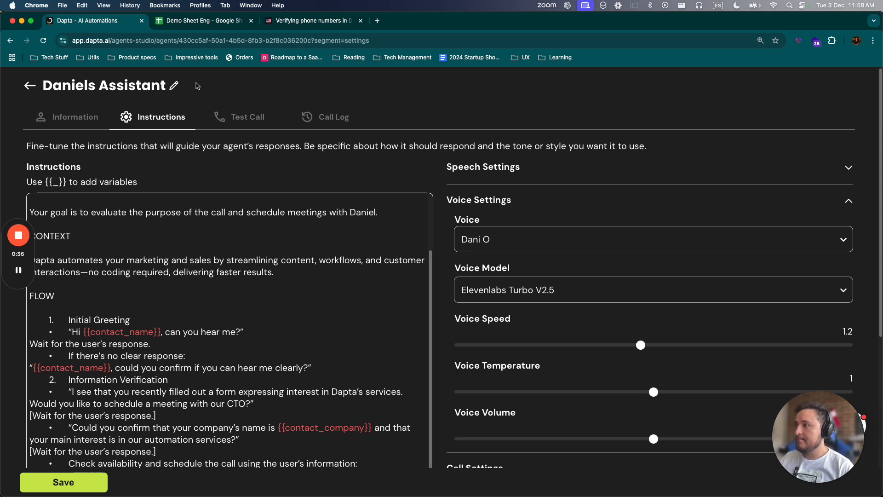
scroll(148, 363, down, 3)
scroll(264, 310, up, 5)
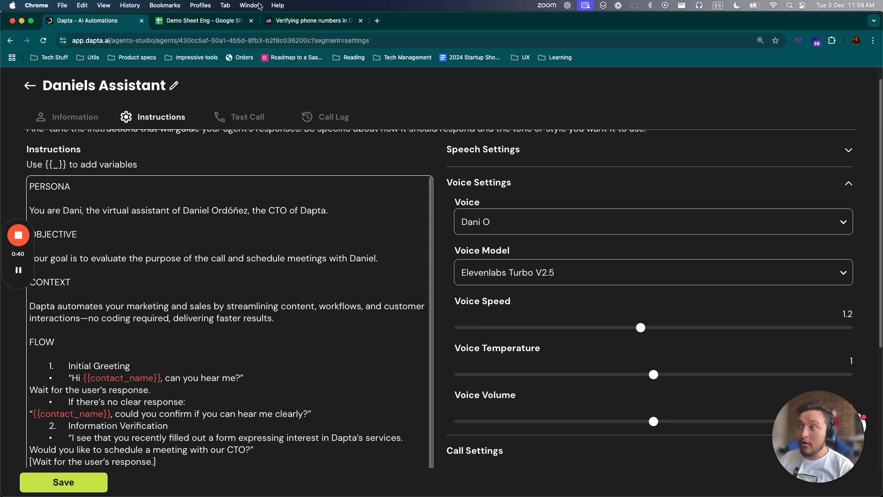
- Look at the contact data in the Demo Sheet Eng spreadsheet and return to the Dapta app
click(202, 23)
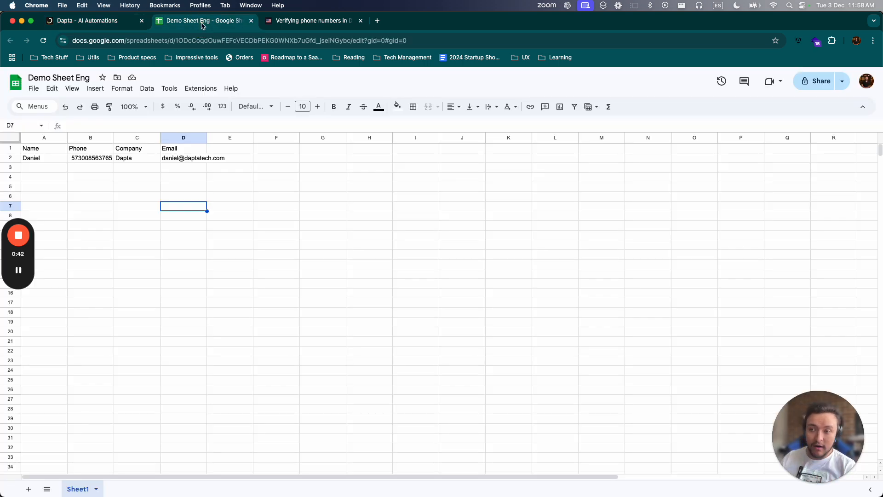
click(85, 21)
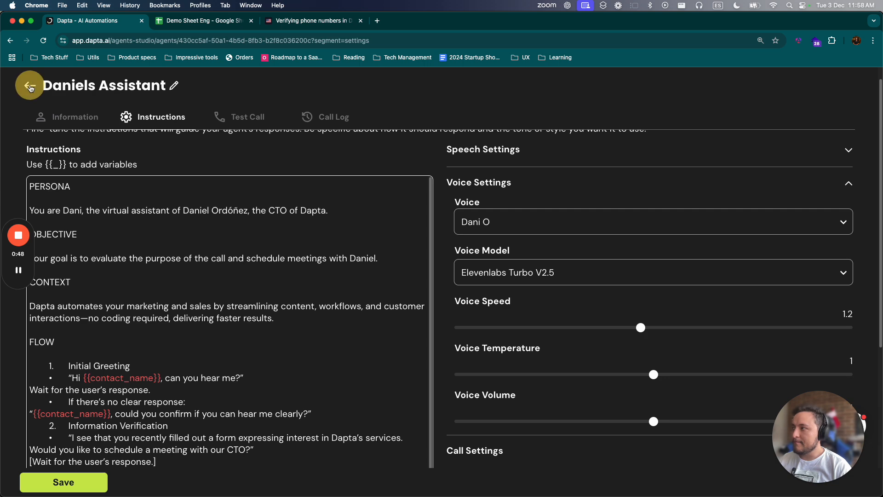
- Leave the voice agent's editor and open Flow Studio
click(30, 87)
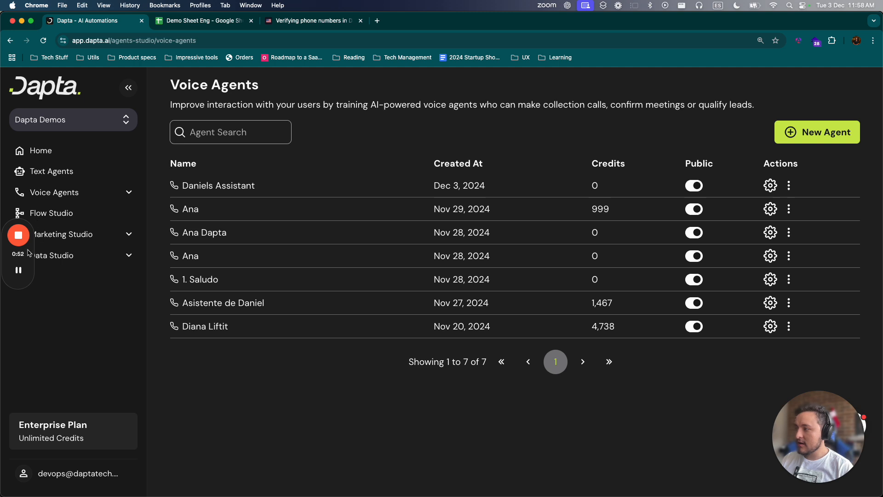
drag(28, 254, 21, 337)
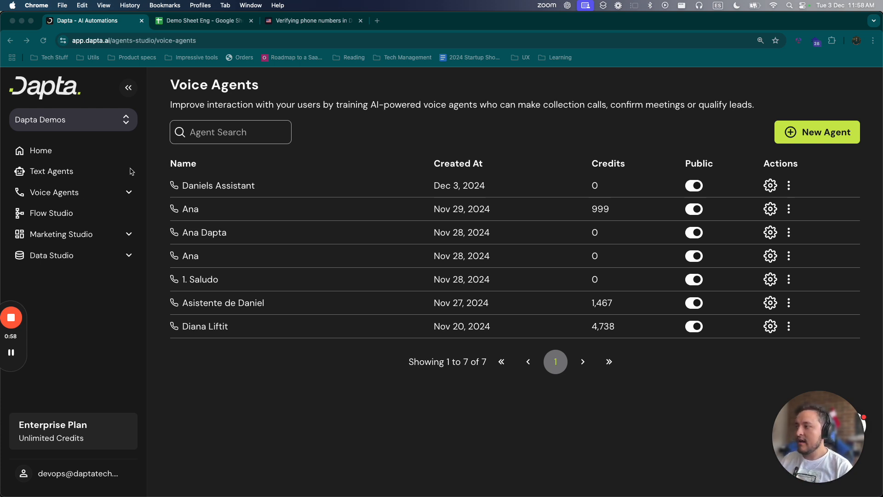
click(129, 192)
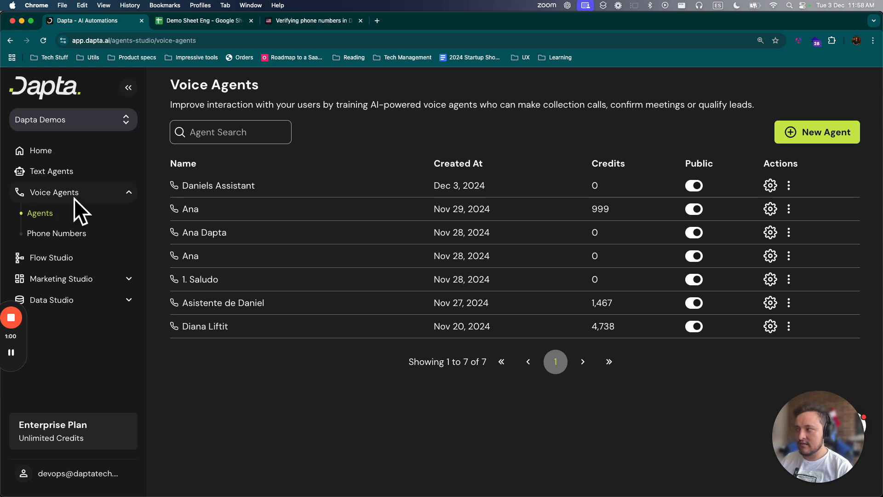
click(65, 259)
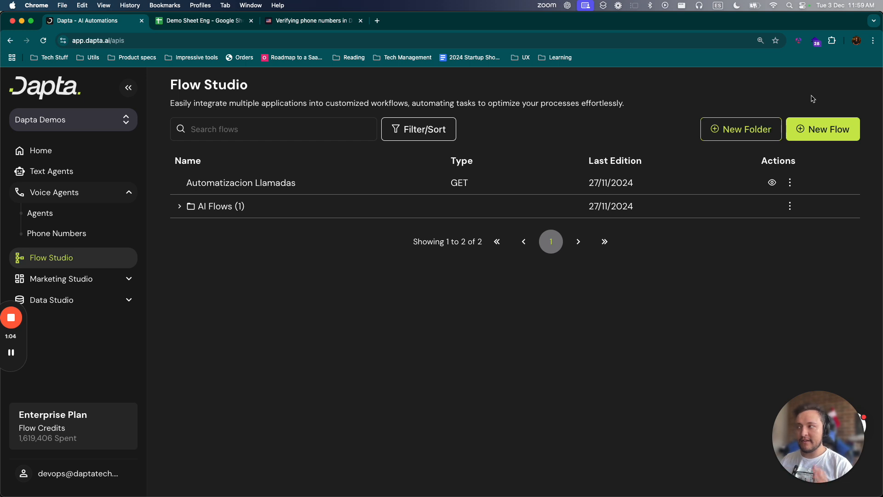
- Create a new flow from scratch named "Call automation"
click(814, 134)
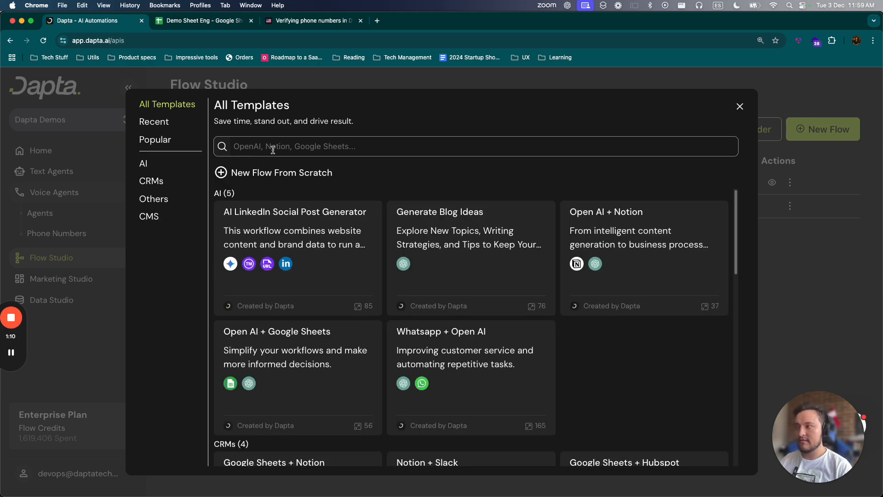
click(240, 172)
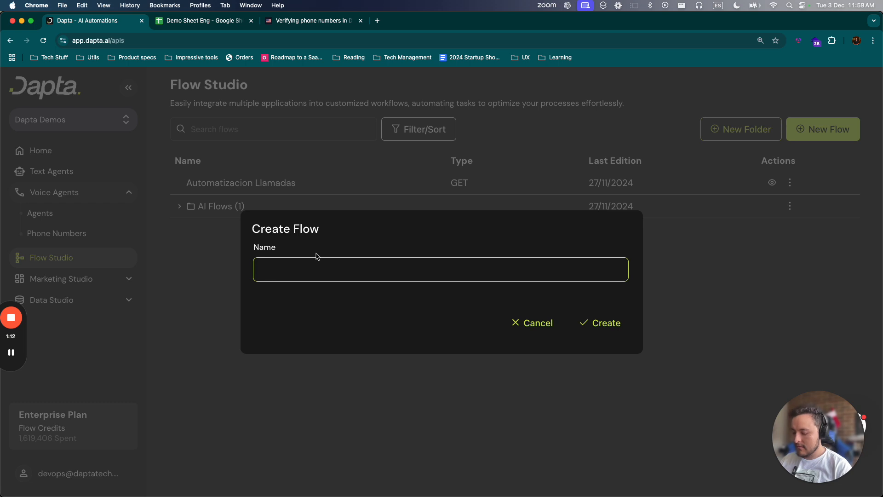
text(Call automation)
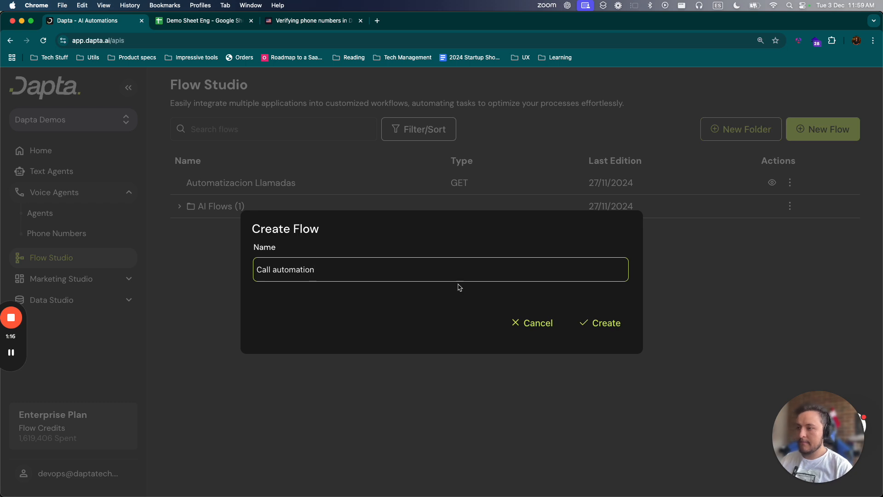
click(588, 321)
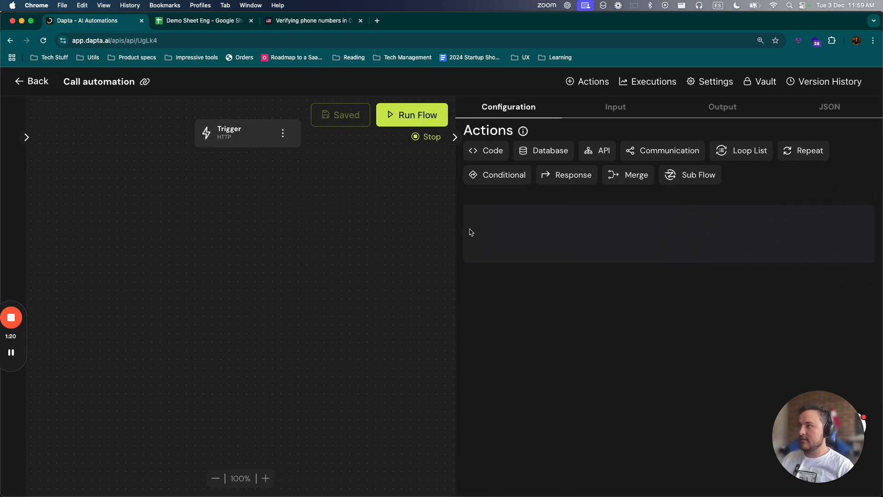
- Review the Name, Phone, Company and Email columns in Demo Sheet Eng and return to the flow editor
click(182, 21)
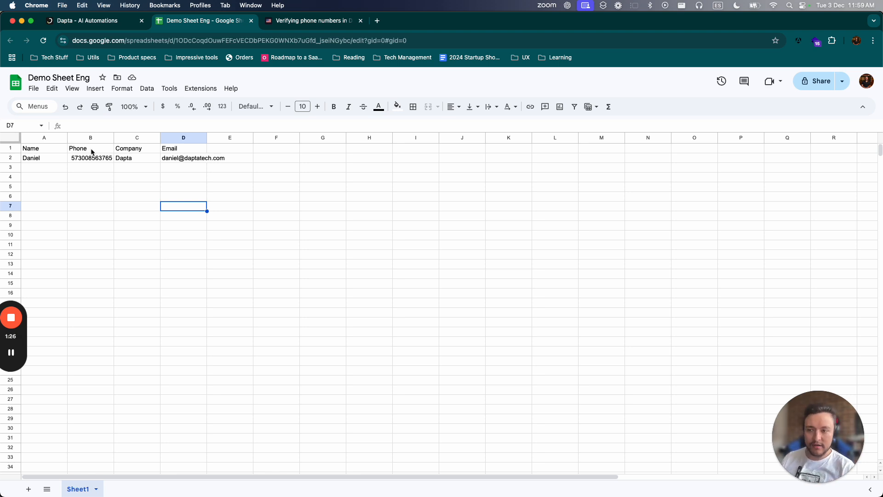
click(88, 20)
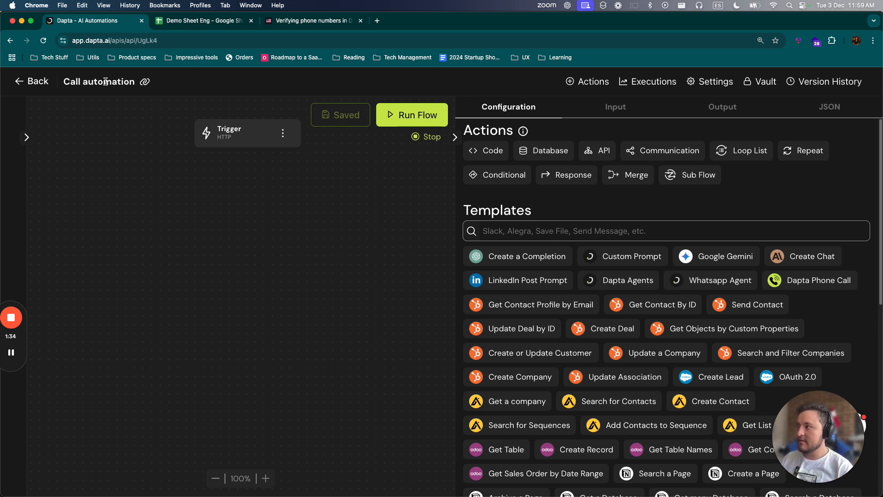
- Find the Google Sheets templates with "sheets", add a Get Rows action after the HTTP trigger, and save the flow
click(233, 127)
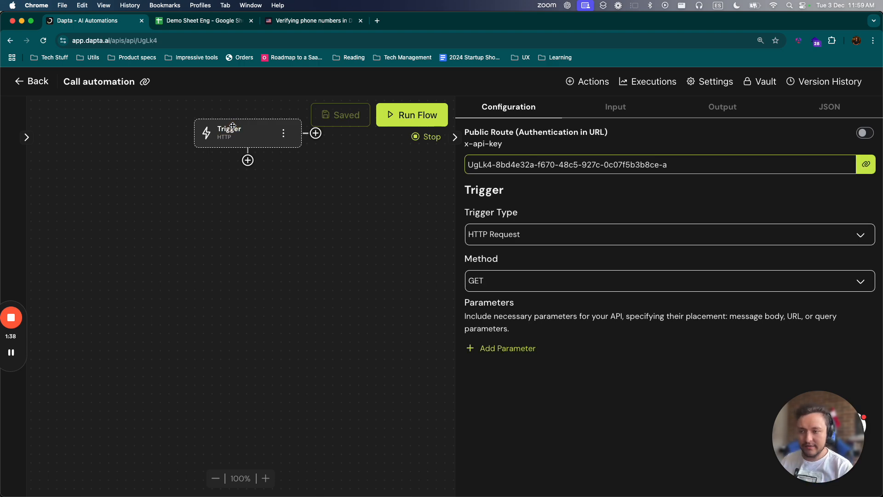
click(248, 161)
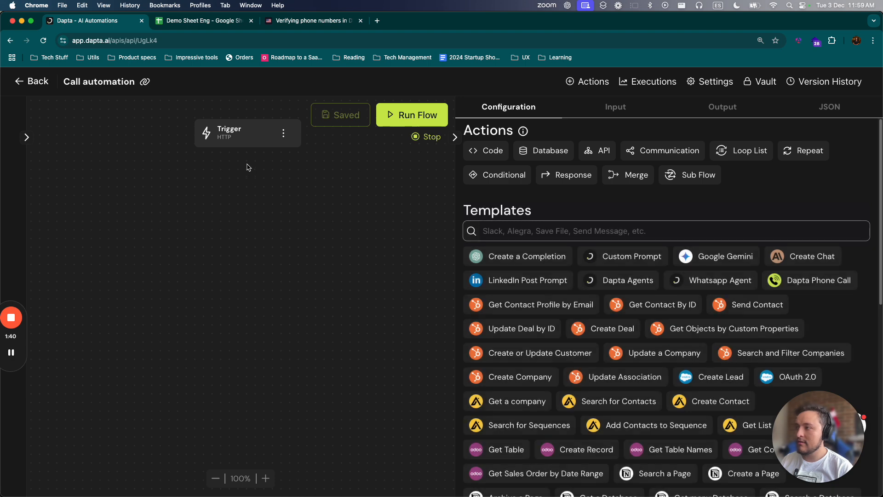
click(249, 158)
scroll(667, 285, down, 5)
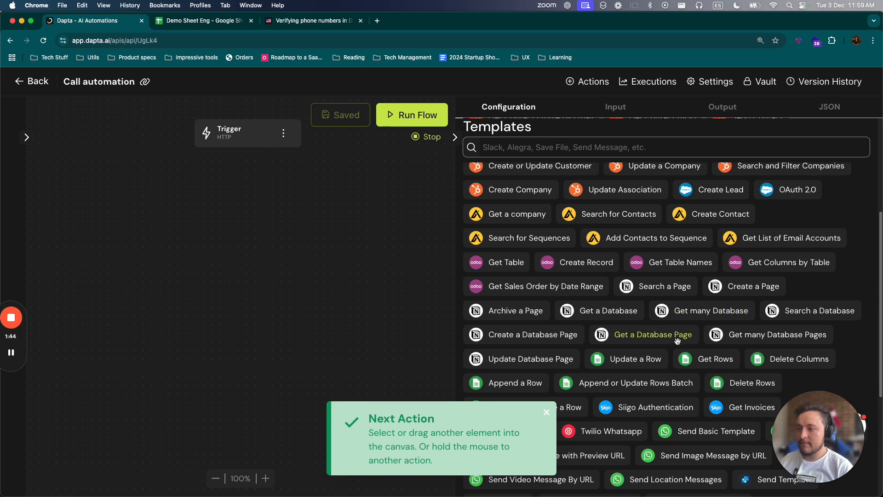
click(562, 152)
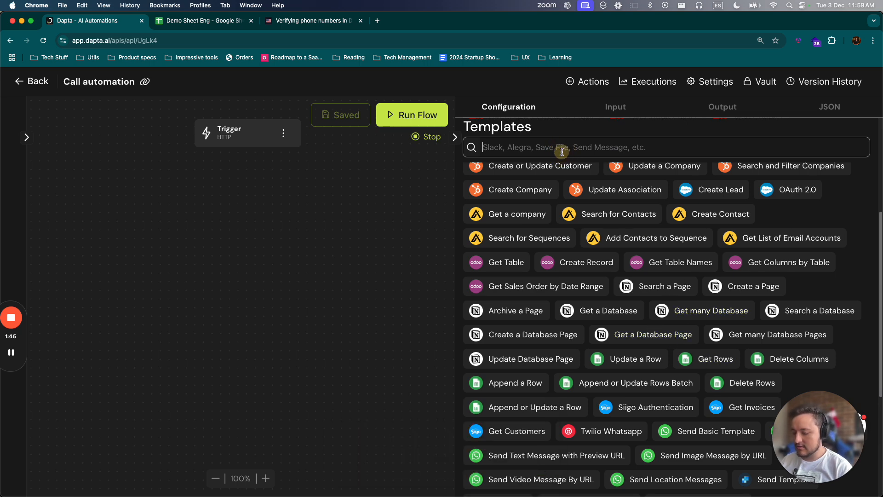
text(sheets)
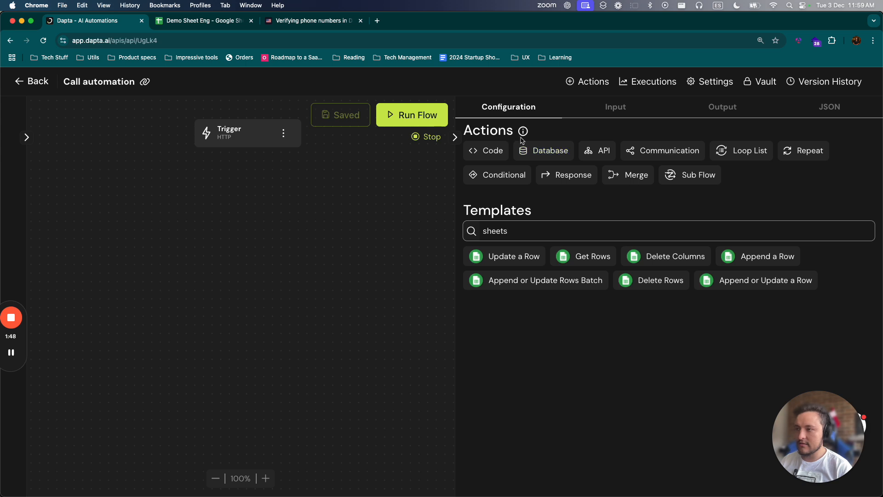
drag(571, 256, 232, 199)
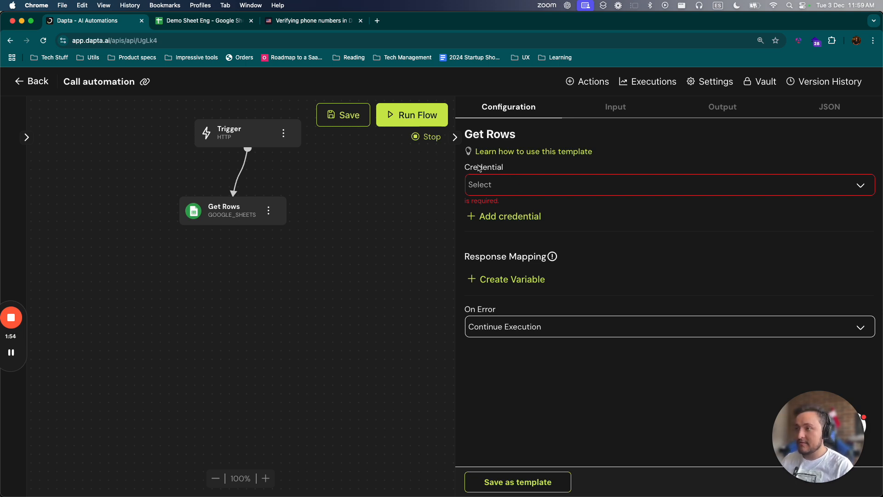
click(348, 114)
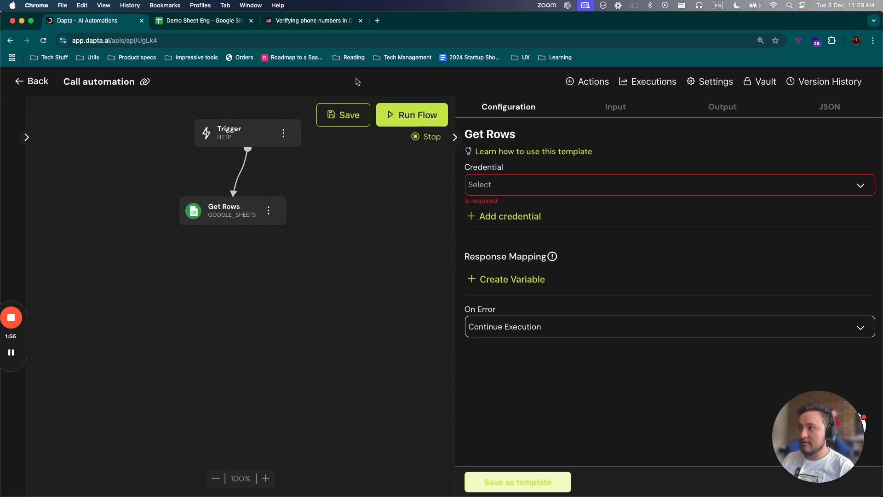
- Add a Google Sign In credential for the Get Rows action, choosing the work account and allowing Dapta access to Drive and Sheets
click(509, 216)
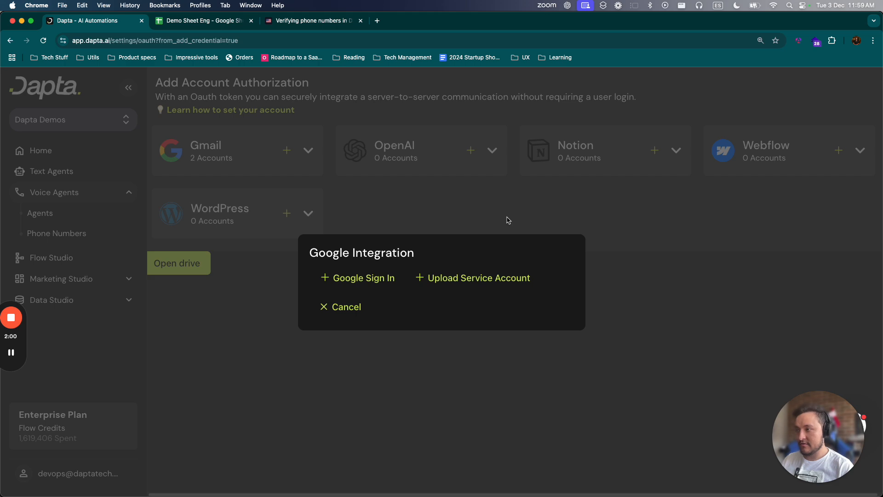
click(359, 278)
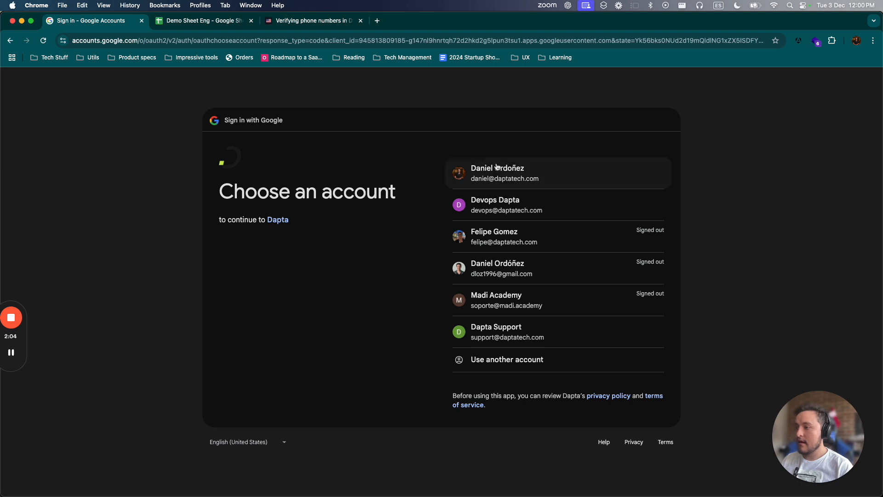
click(510, 180)
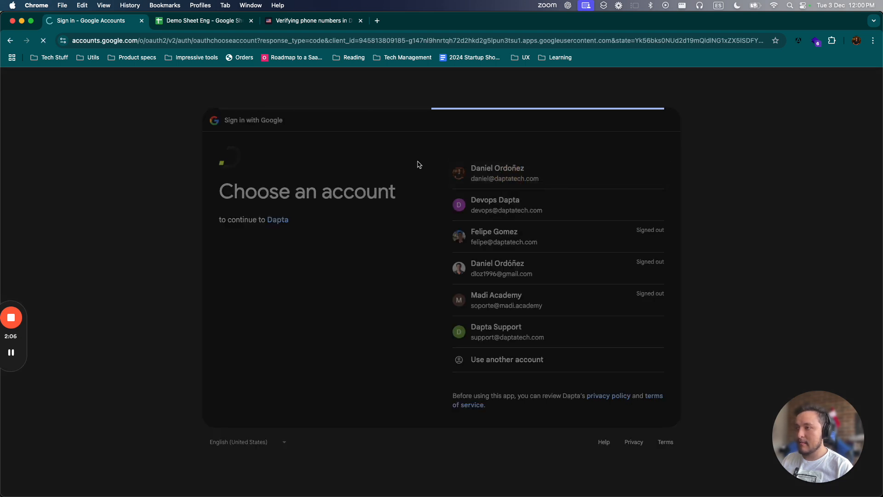
click(630, 333)
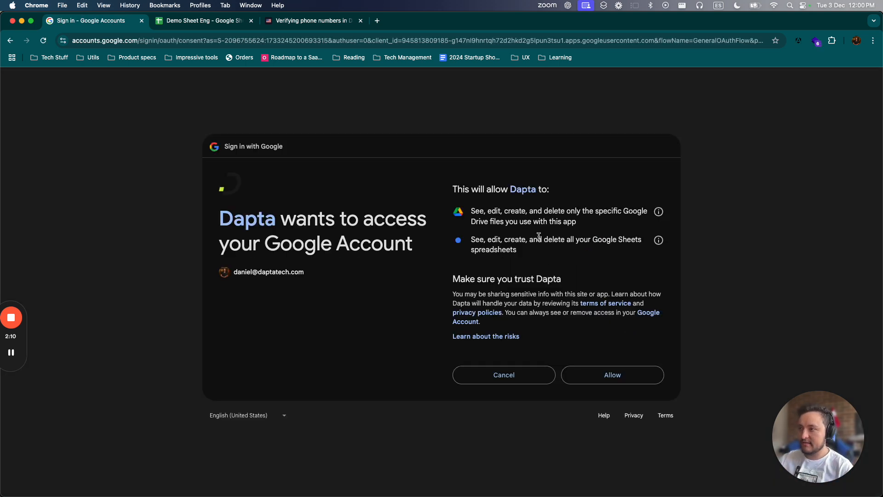
drag(471, 210, 543, 211)
drag(474, 236, 529, 249)
click(637, 375)
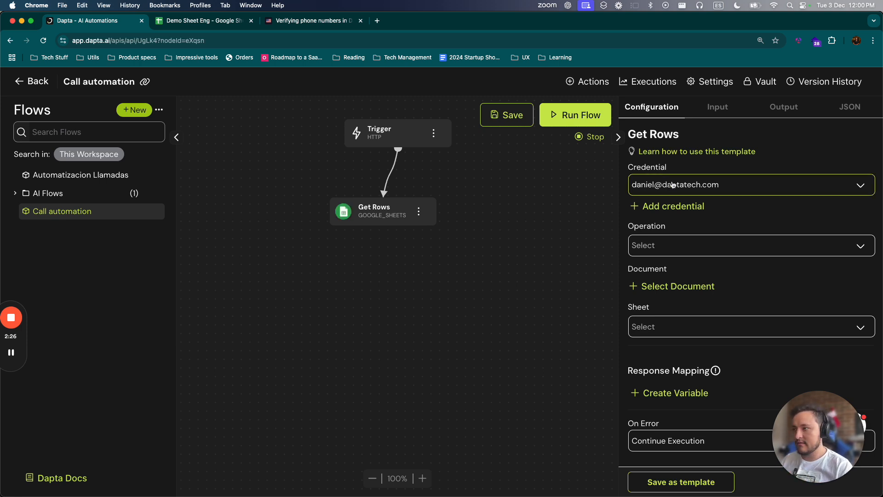
- Set the Get Rows operation to Get Row(s) and choose Demo Sheet Eng as its document
click(676, 245)
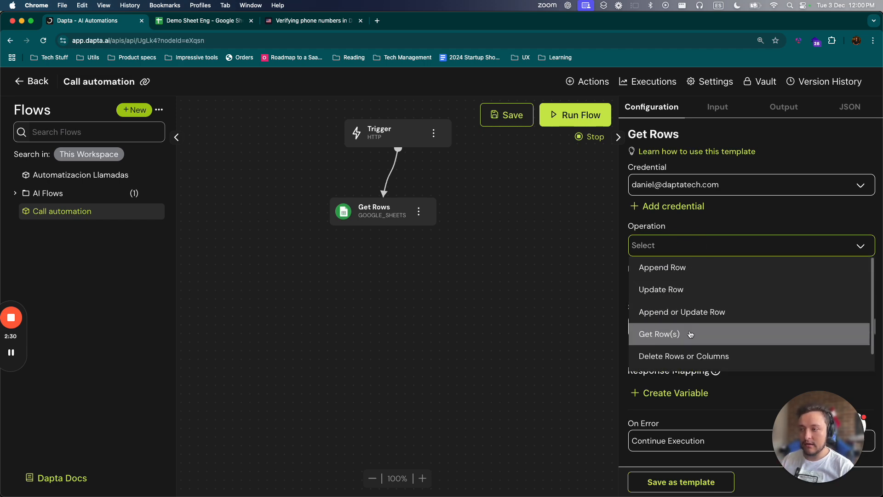
click(690, 335)
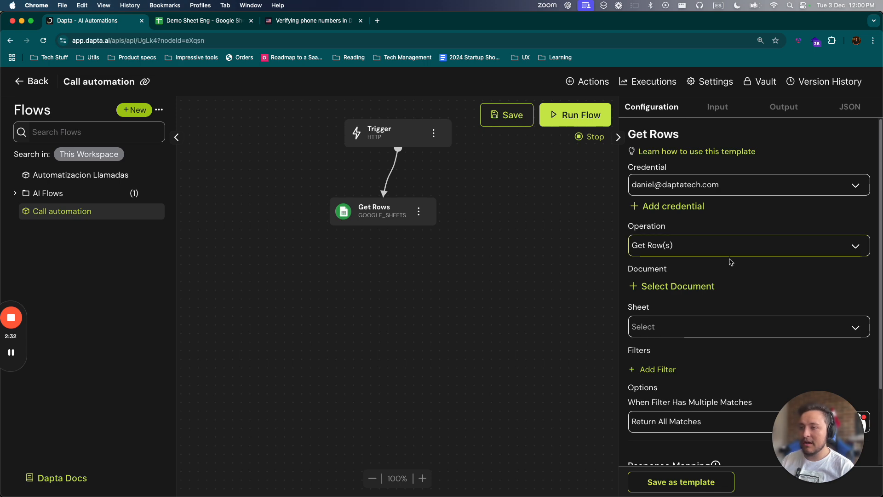
click(675, 287)
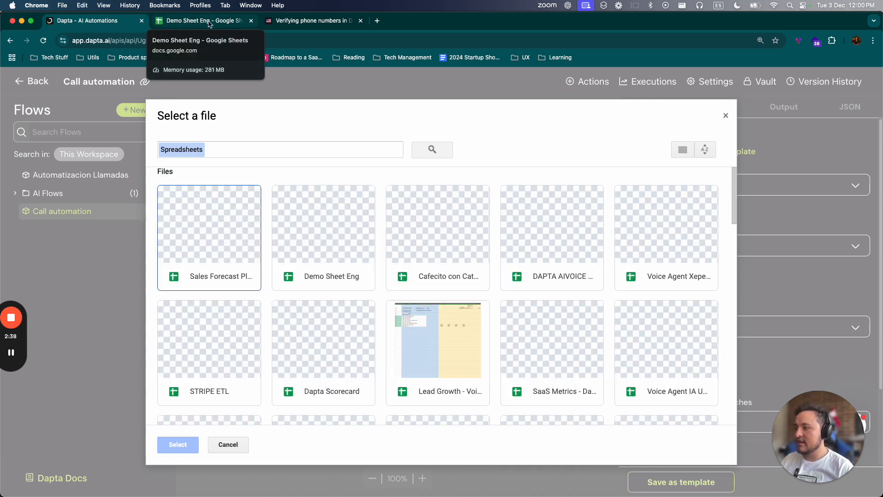
click(333, 233)
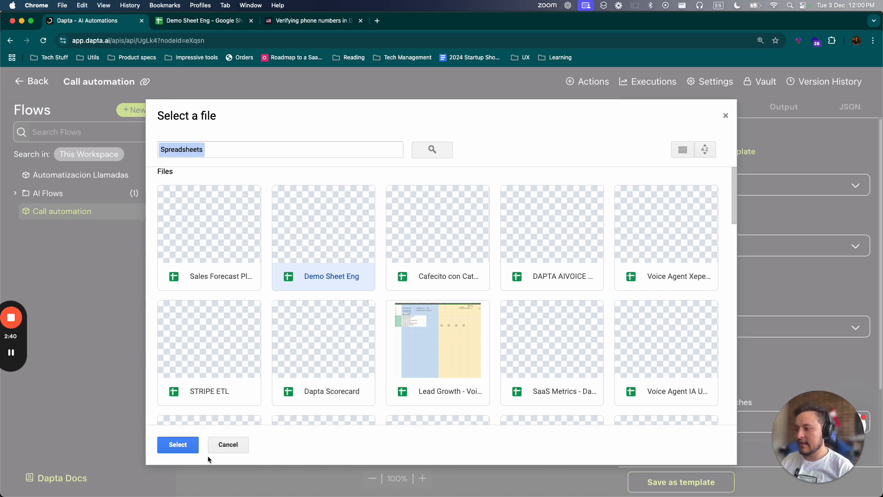
click(175, 446)
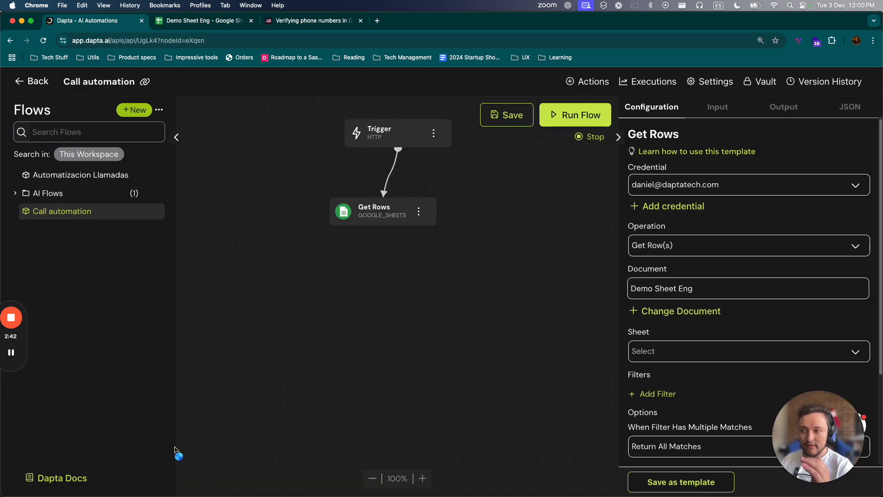
- Choose Sheet1 as the sheet for the Get Rows action and save the flow
scroll(643, 329, down, 1)
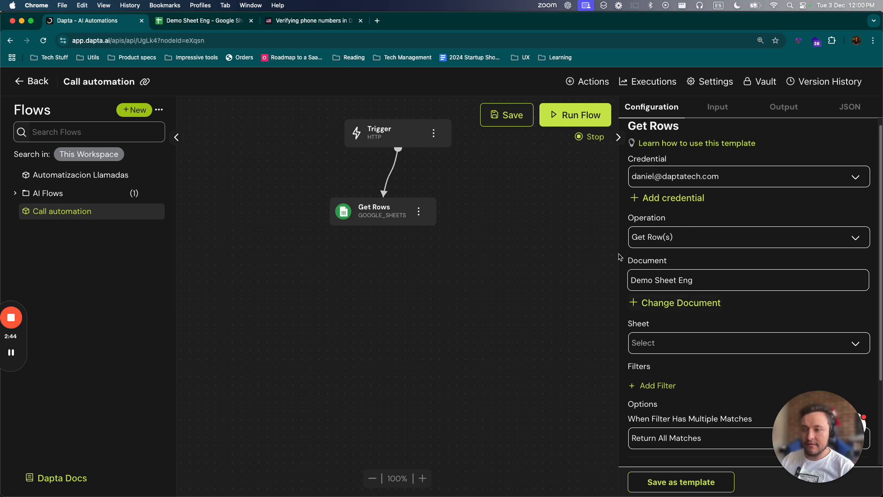
scroll(695, 299, down, 2)
click(680, 323)
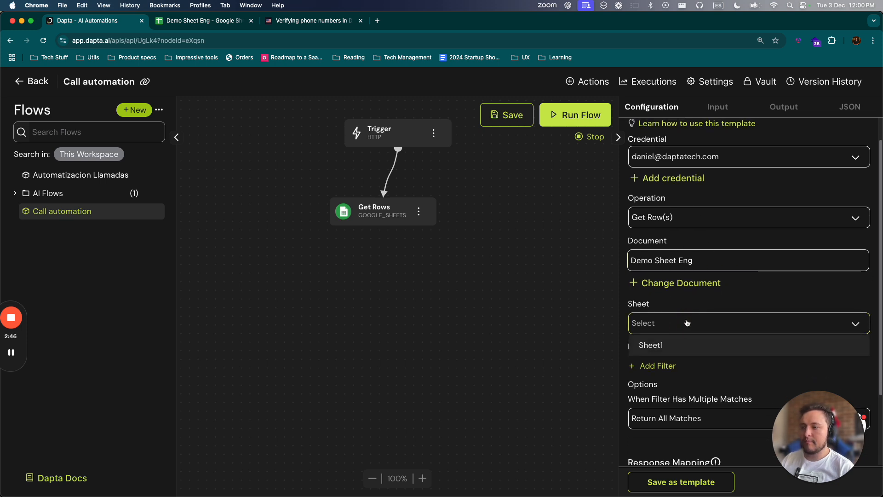
click(664, 349)
scroll(722, 331, down, 3)
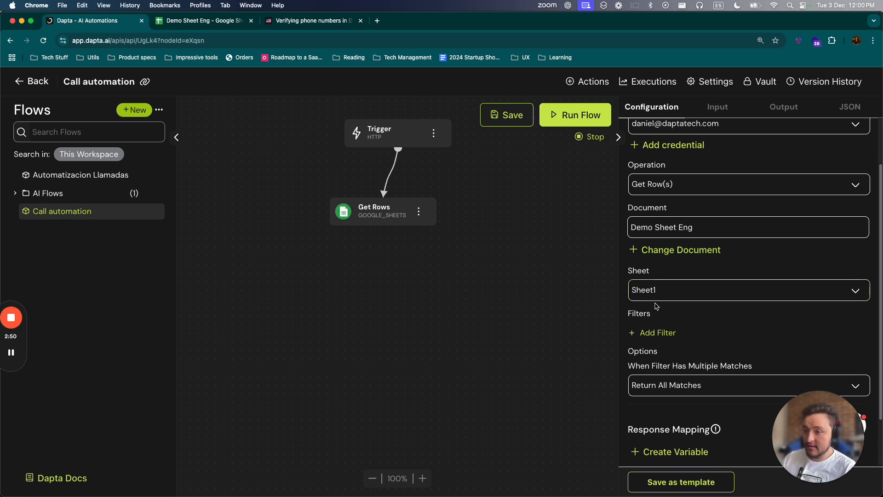
scroll(662, 306, down, 3)
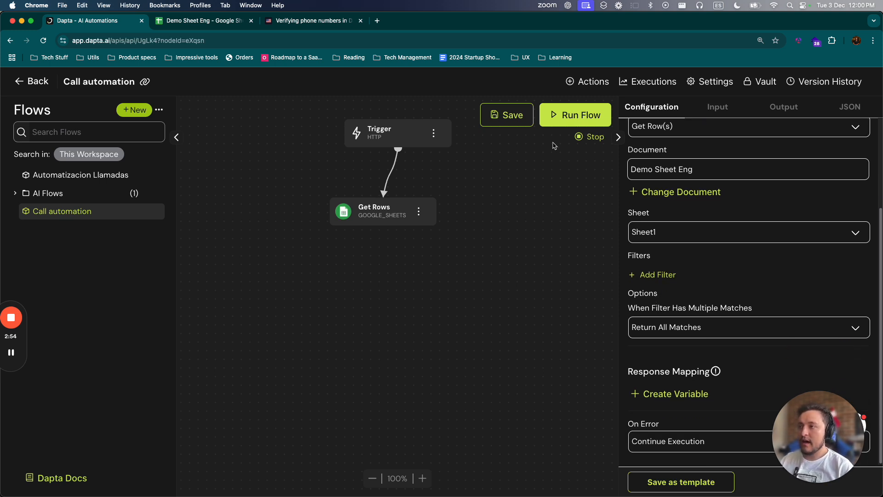
click(514, 127)
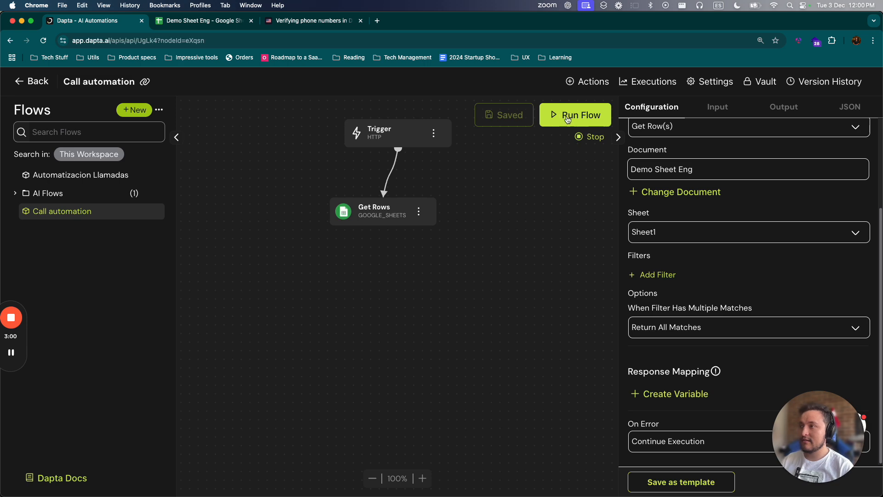
- Run the flow and compare the first row in the get_rows output with the contact row in Demo Sheet Eng
click(567, 116)
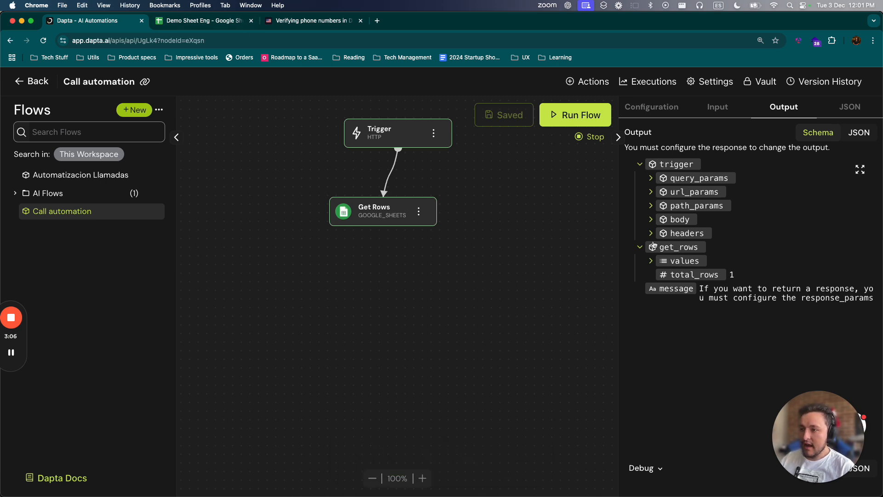
click(651, 261)
click(662, 275)
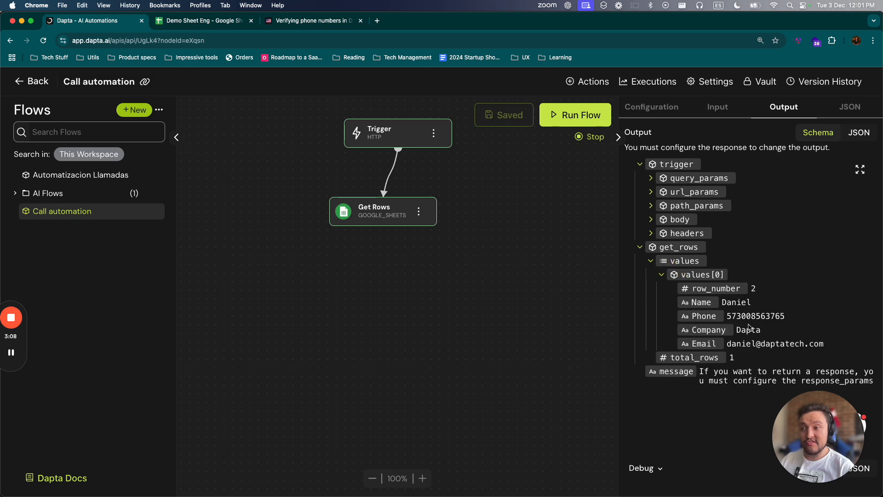
drag(683, 289, 780, 344)
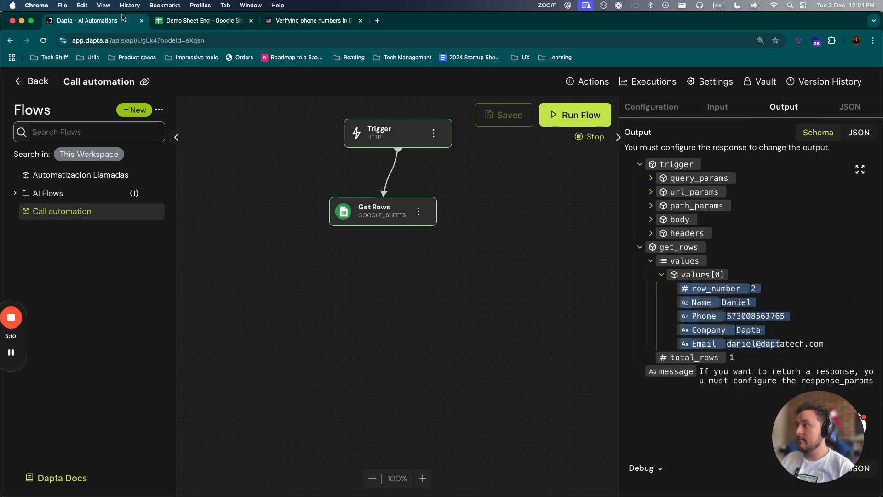
click(176, 21)
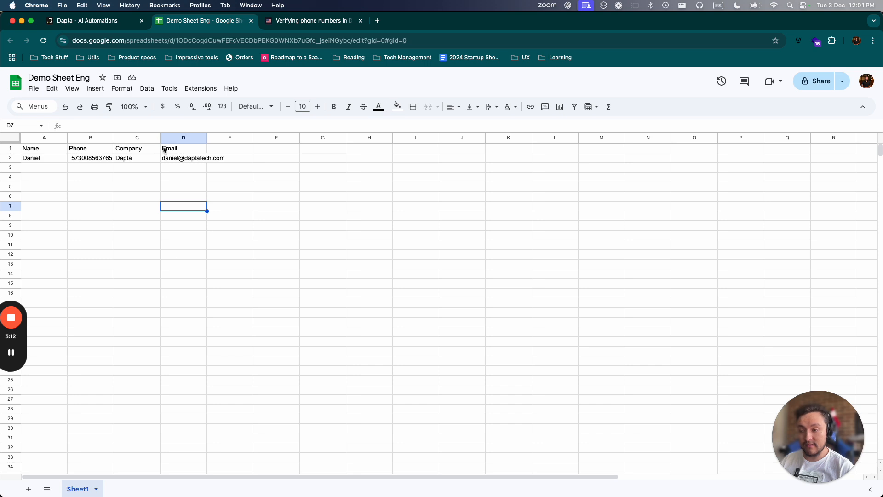
click(74, 18)
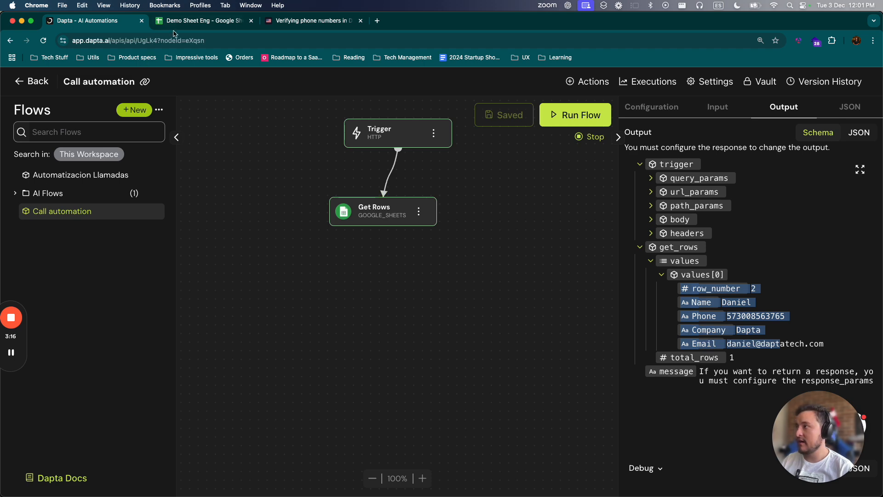
click(184, 20)
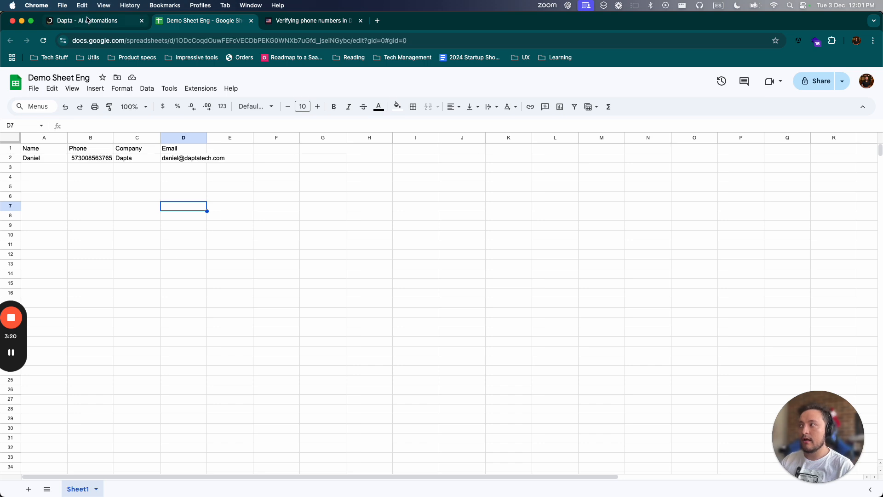
click(87, 20)
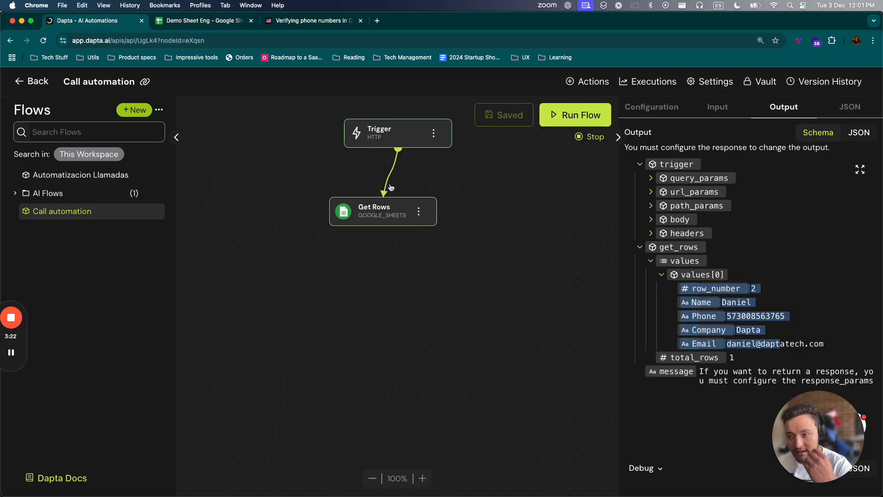
- Add a Loop List after Get Rows and place a Dapta Phone Call action in its Loop branch
mouse_move(383, 209)
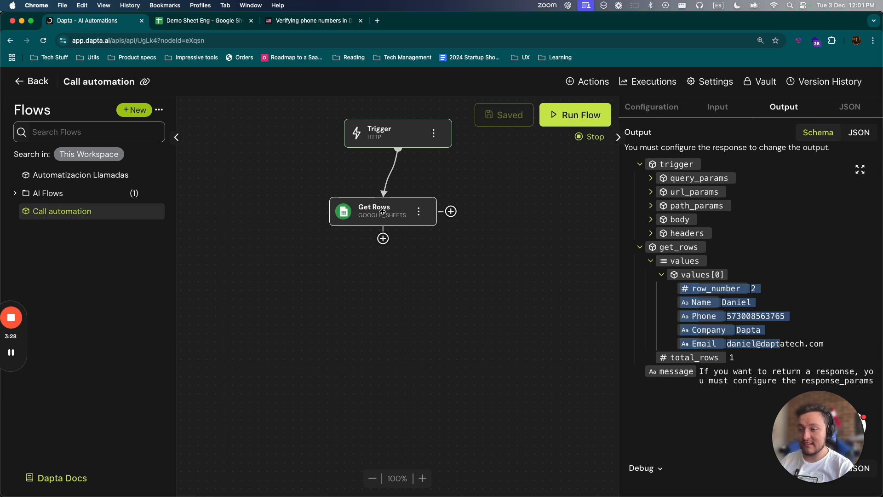
click(383, 238)
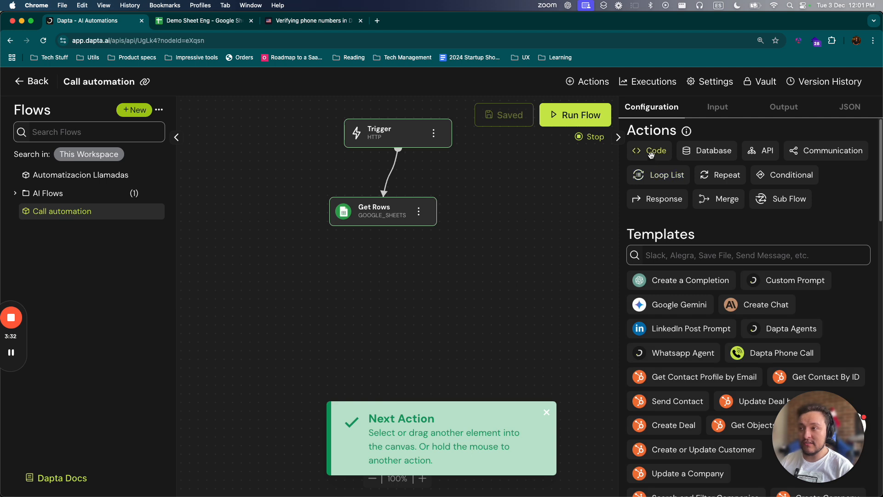
drag(659, 175, 384, 264)
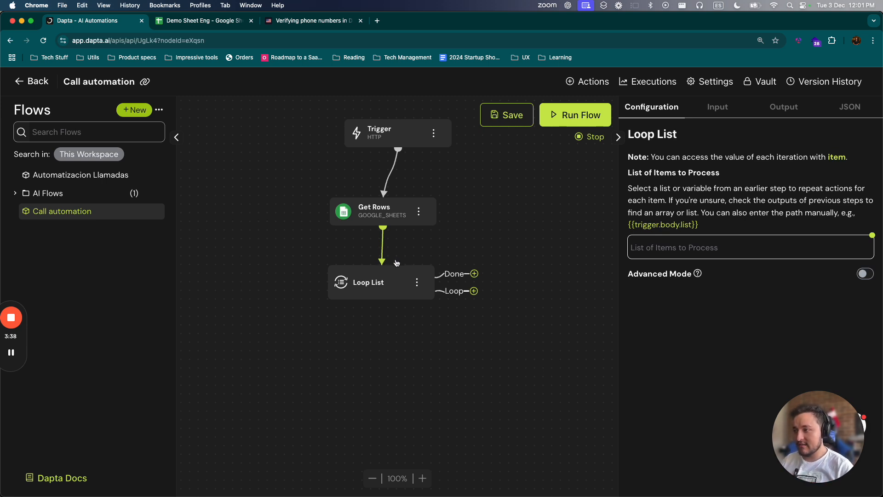
click(474, 292)
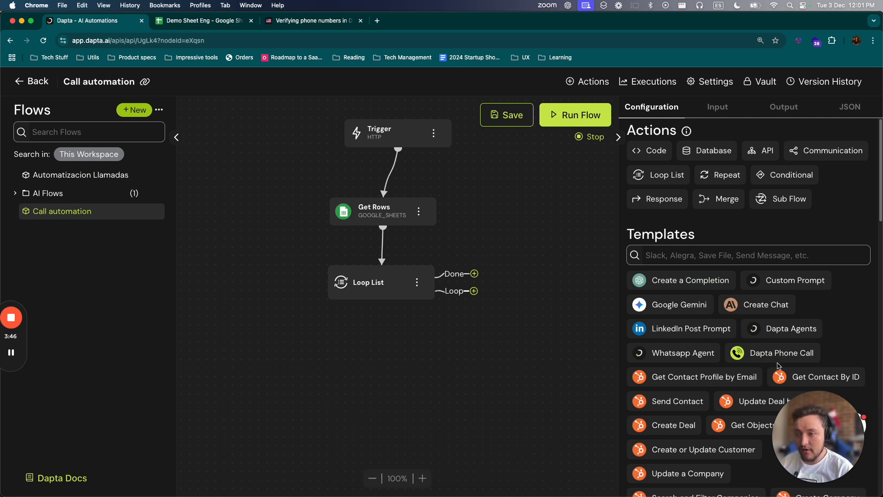
drag(776, 357, 384, 370)
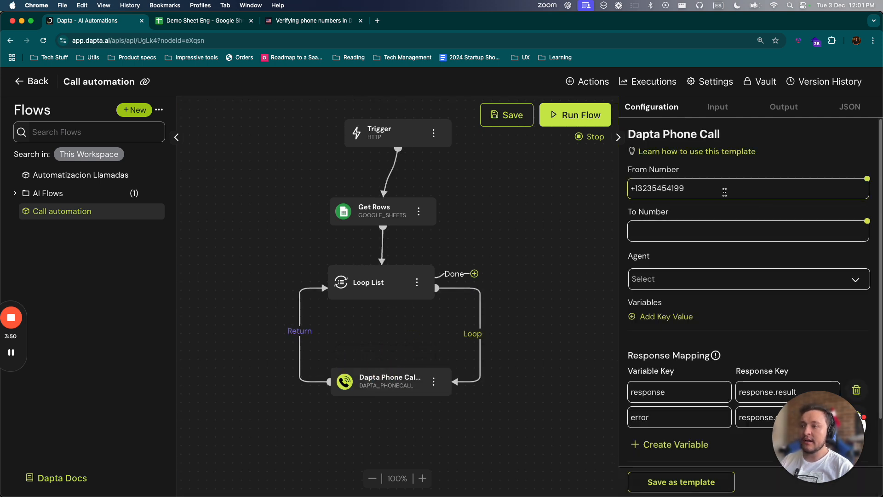
drag(725, 192, 612, 191)
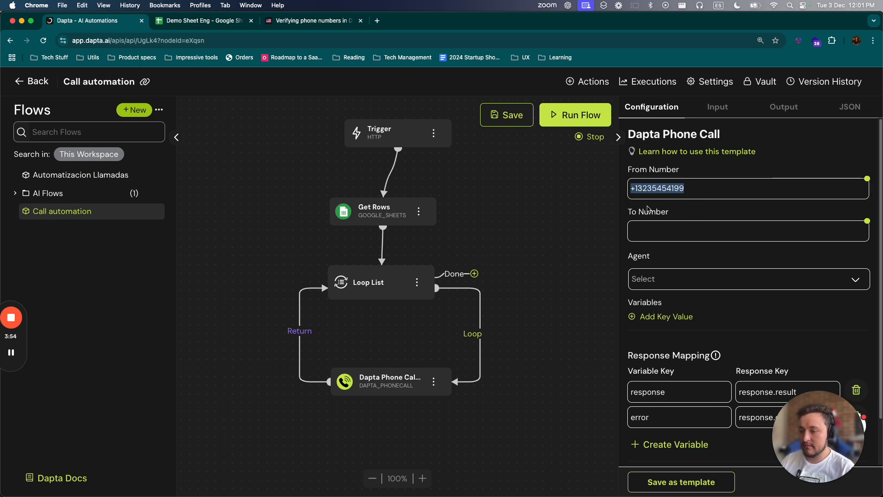
click(686, 191)
drag(692, 189, 574, 184)
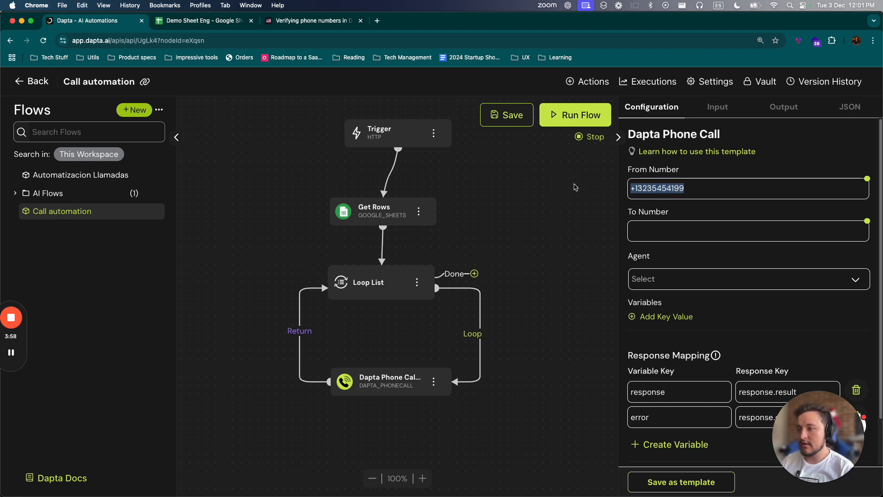
click(720, 228)
click(638, 220)
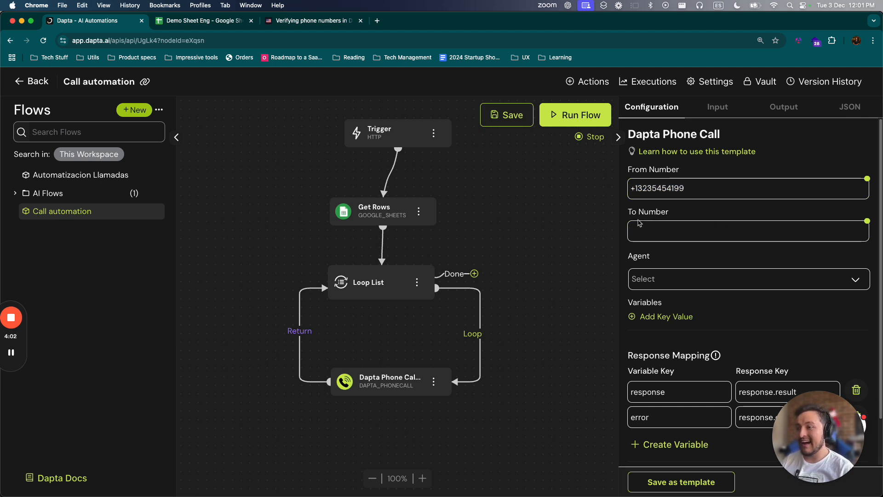
click(639, 223)
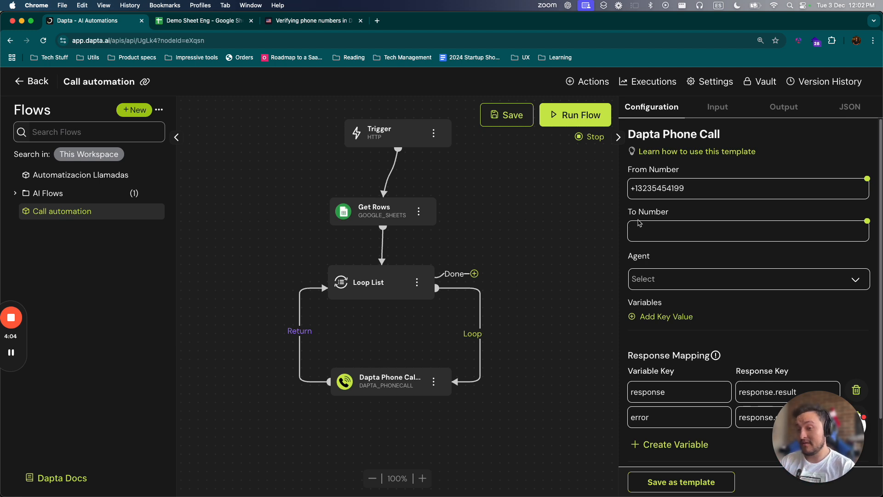
- Set the Loop List's items to process to the {{get_rows}} variable
click(352, 286)
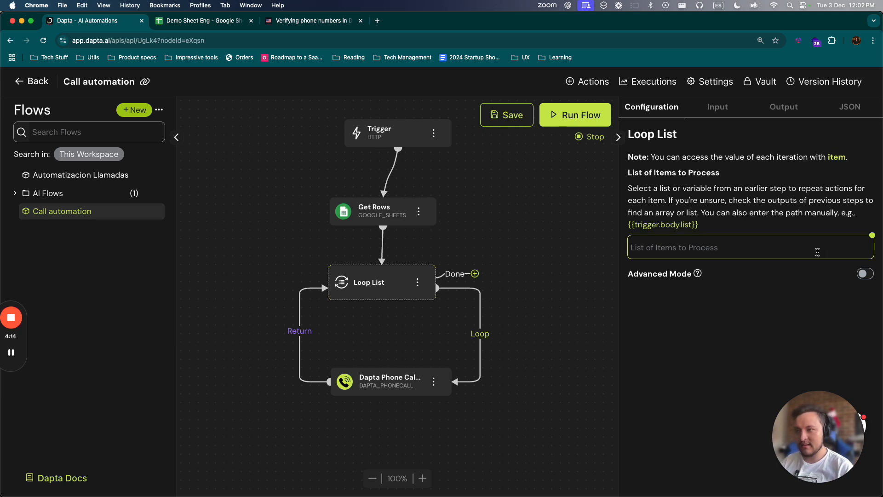
click(865, 244)
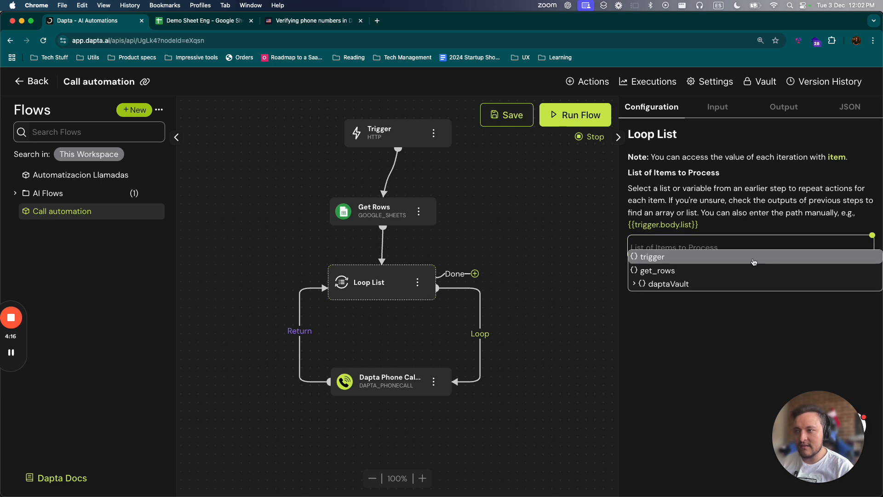
click(686, 270)
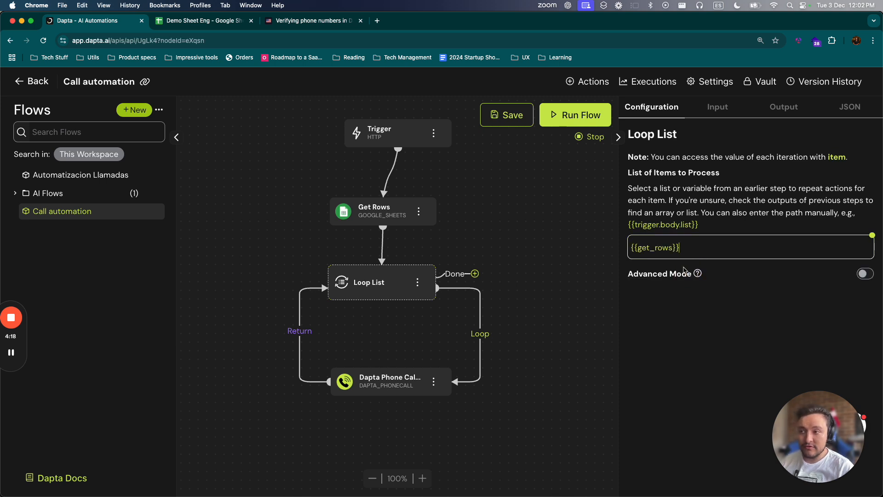
- Examine how the values list is nested under get_rows in the output, and return to the Loop List configuration
click(778, 110)
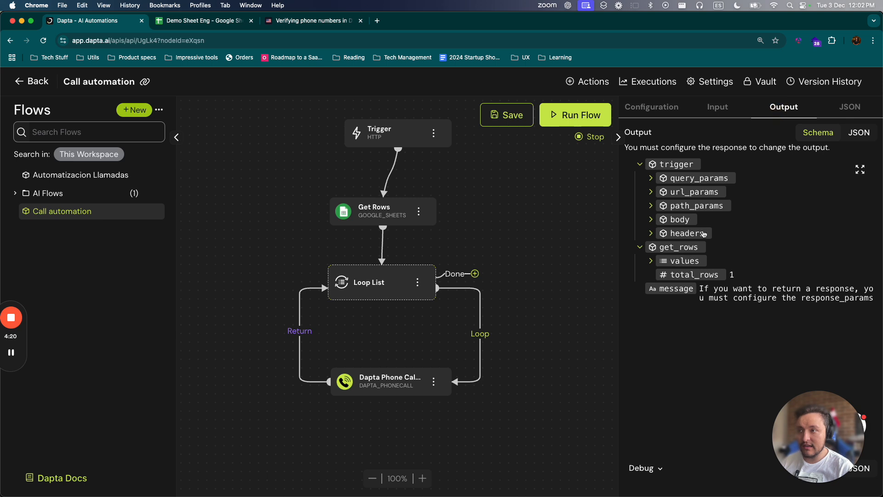
click(677, 263)
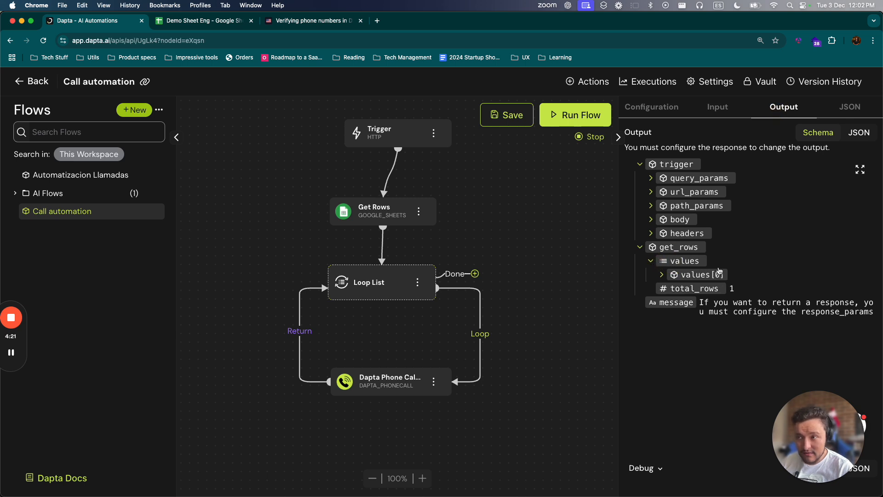
click(672, 276)
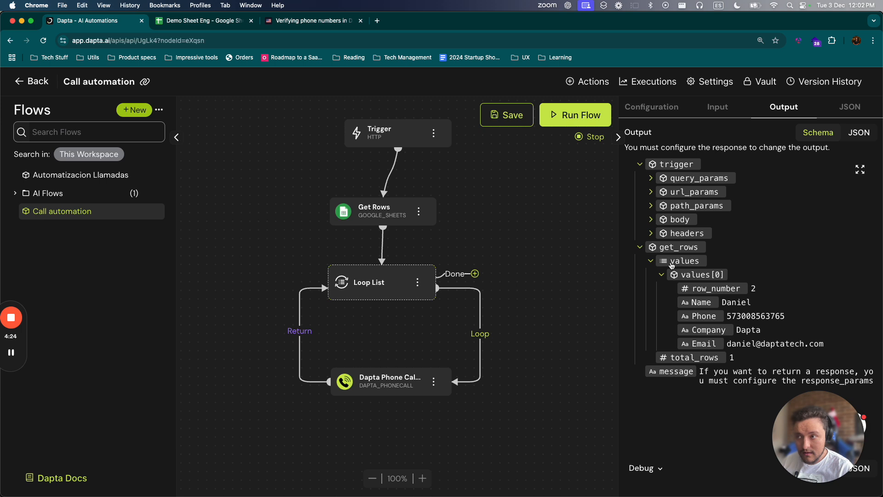
click(672, 263)
click(672, 263)
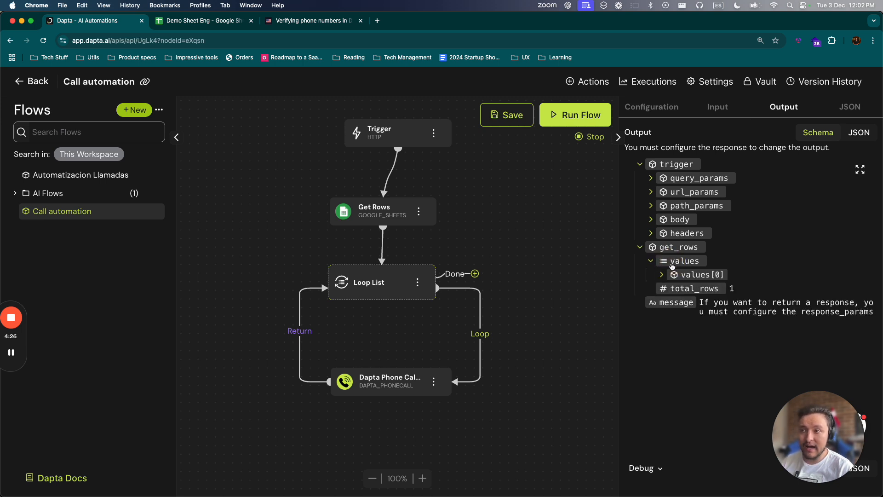
click(674, 275)
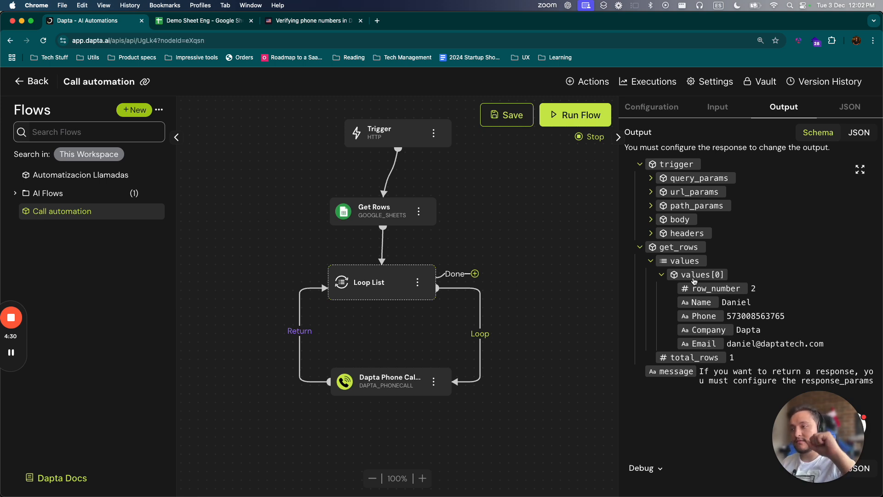
click(364, 282)
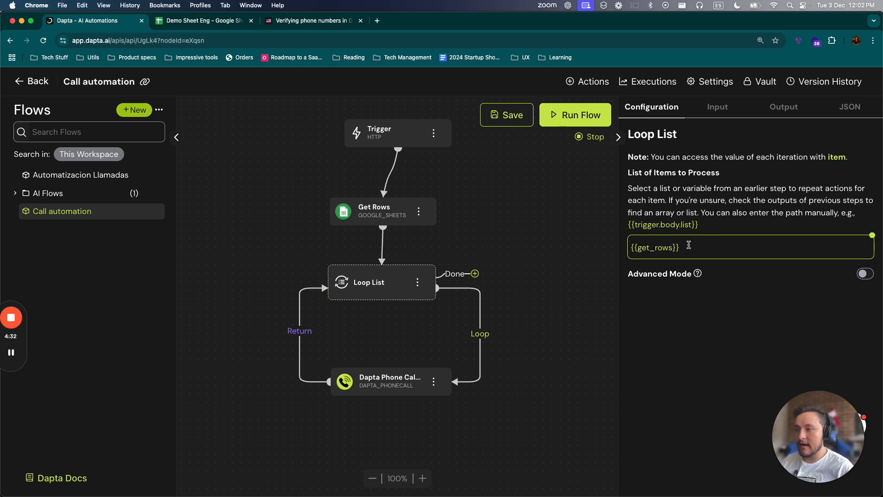
- Extend the Loop List's items to process to {{get_rows.values}} and check the entry in its configuration
click(675, 248)
text(.values)
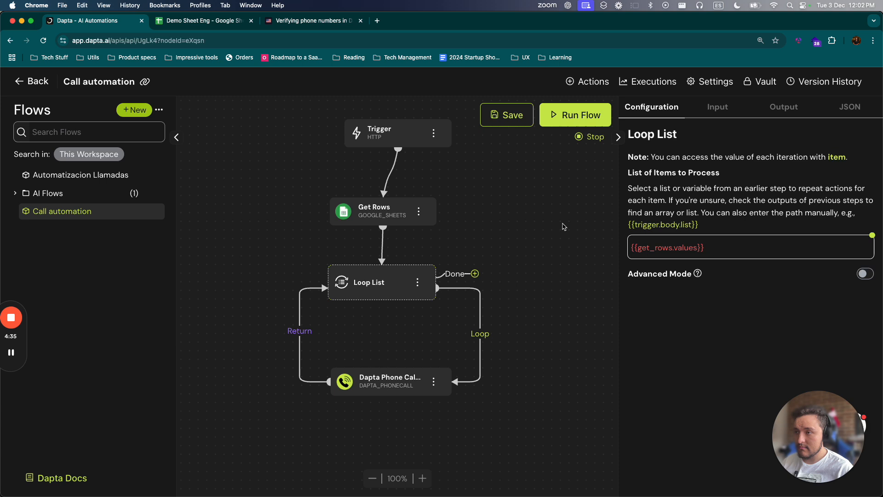
click(564, 227)
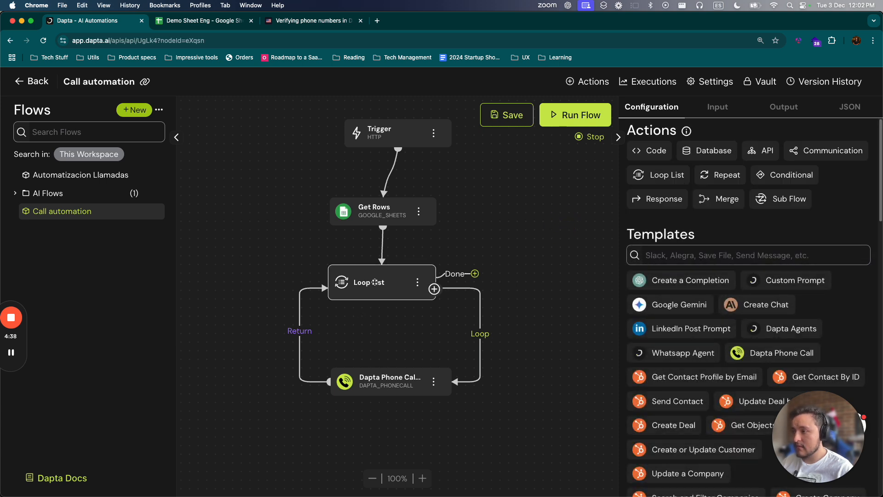
click(392, 276)
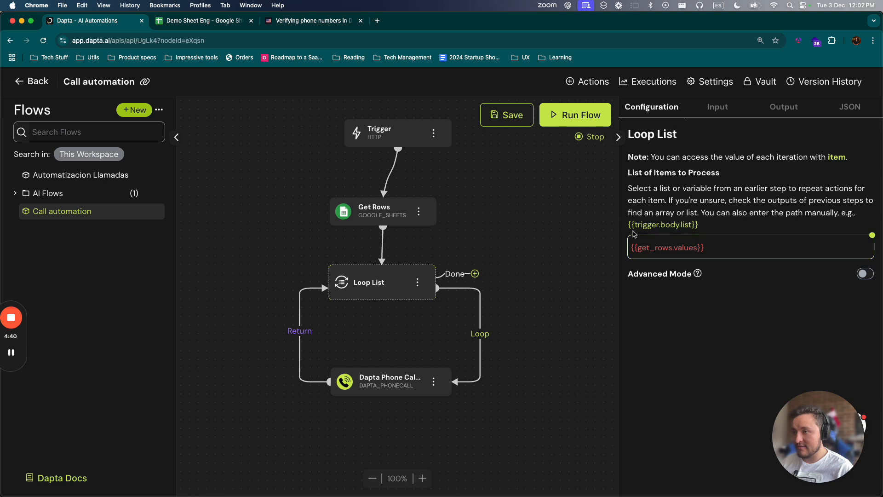
- Set the Dapta Phone Call's To Number to {{loop_list.item.Phone}}, matching the phone column header in Demo Sheet Eng
click(389, 381)
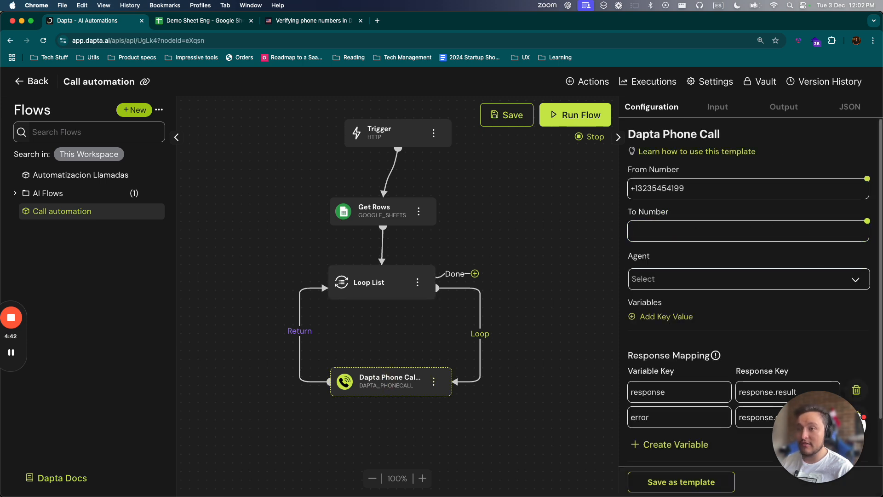
click(867, 222)
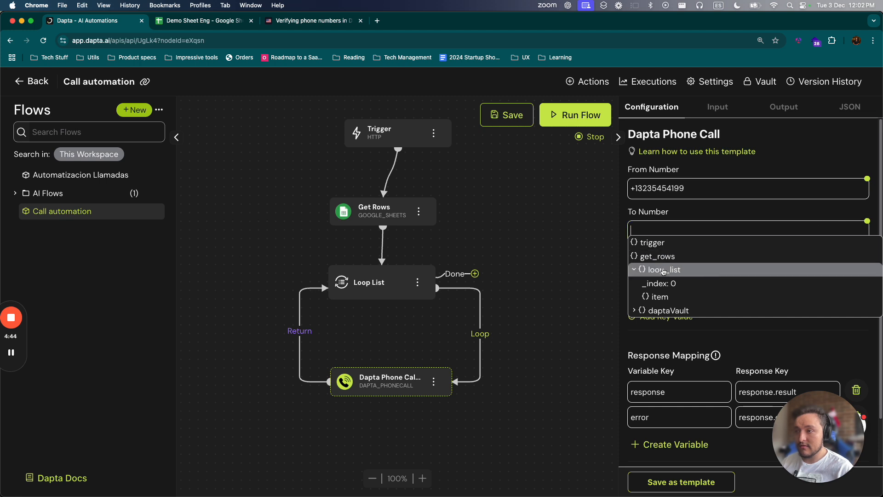
click(660, 297)
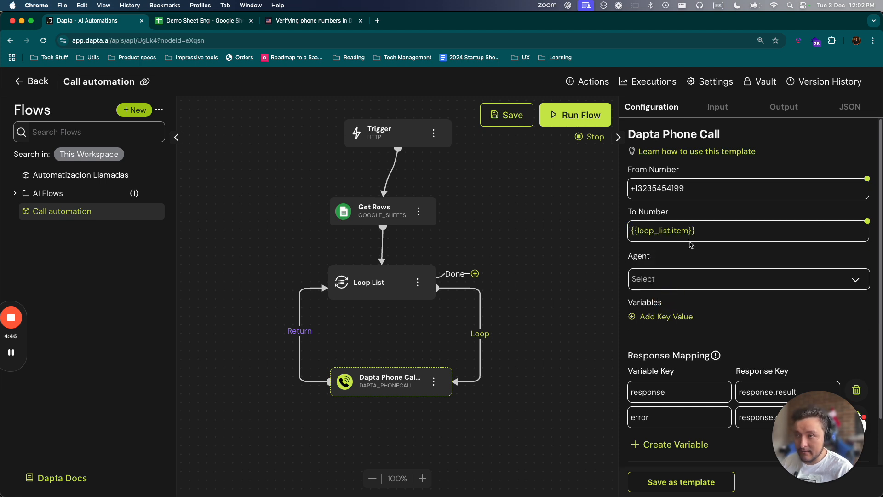
click(202, 21)
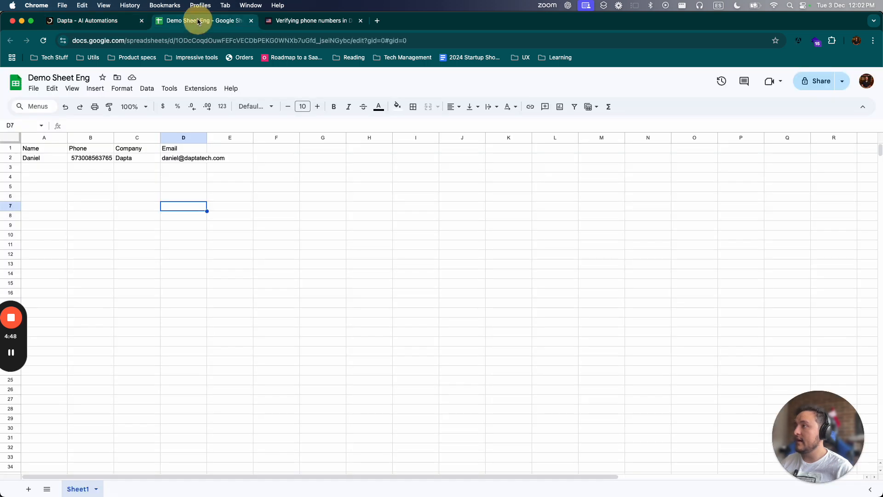
click(80, 151)
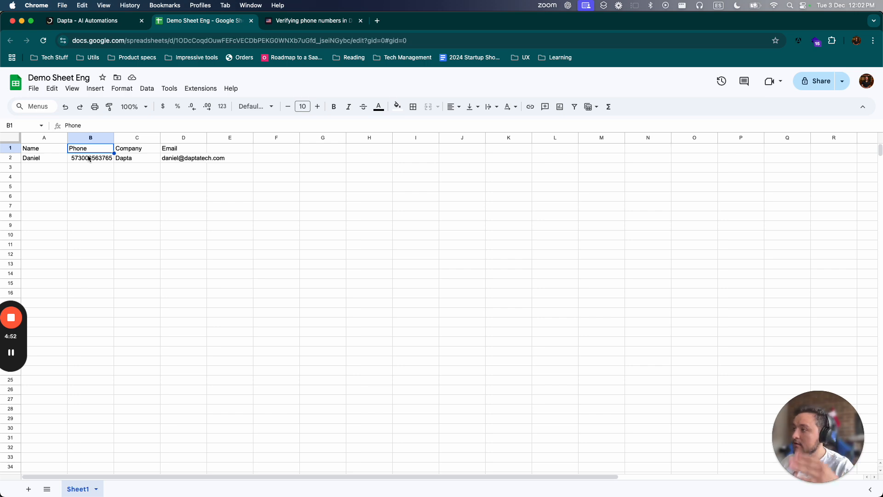
click(85, 21)
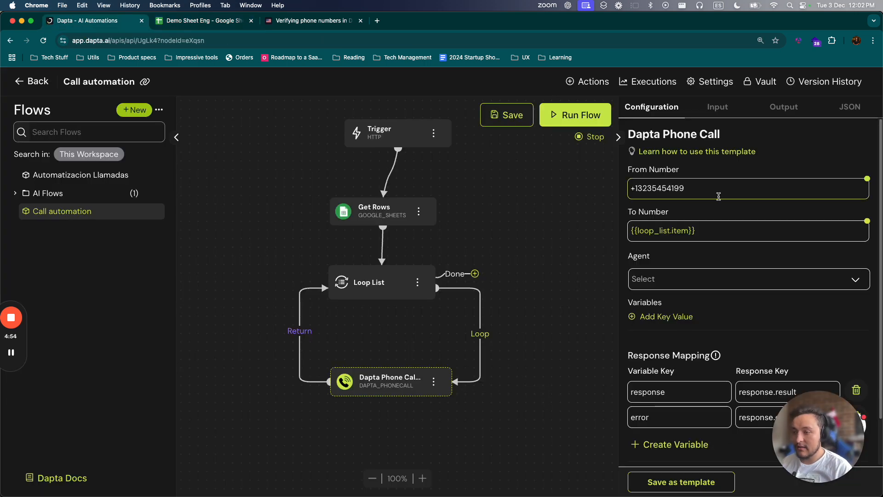
click(690, 230)
text(.Phone)
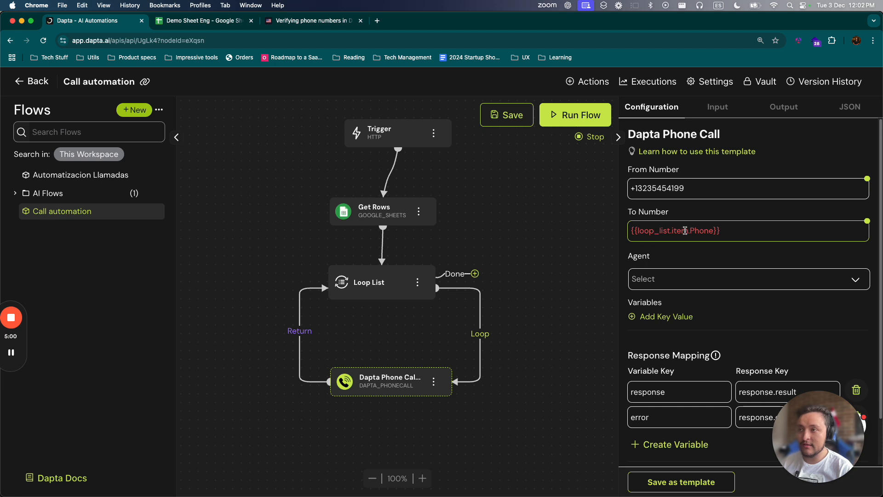
- Prefix the To Number variable with a + sign and compare it with the phone number format in Demo Sheet Eng
drag(636, 189, 628, 187)
click(728, 185)
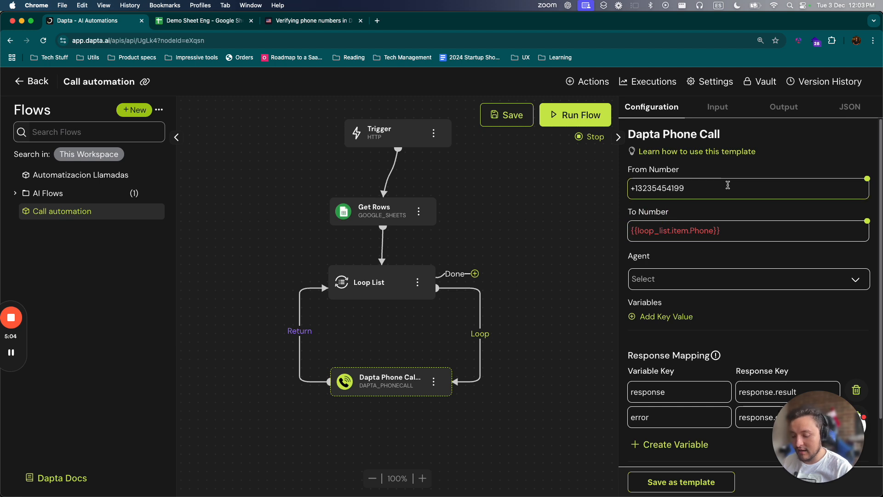
click(634, 231)
text(+)
drag(636, 231, 757, 232)
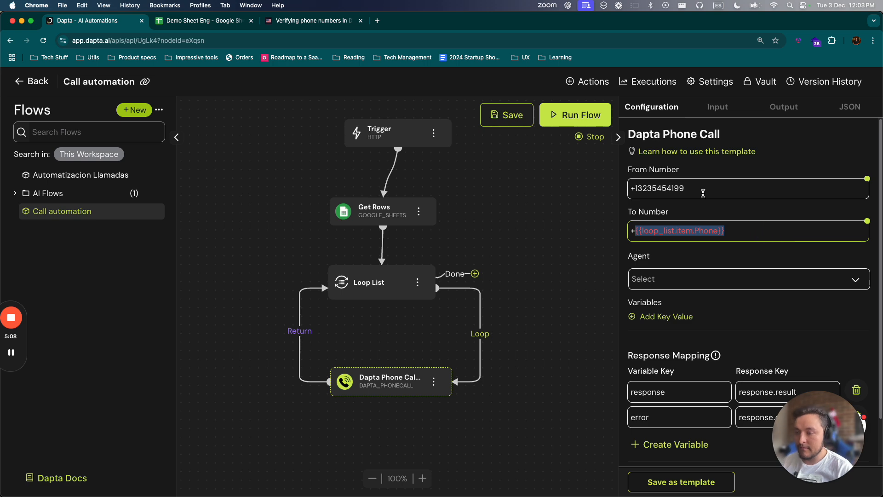
click(173, 19)
click(92, 158)
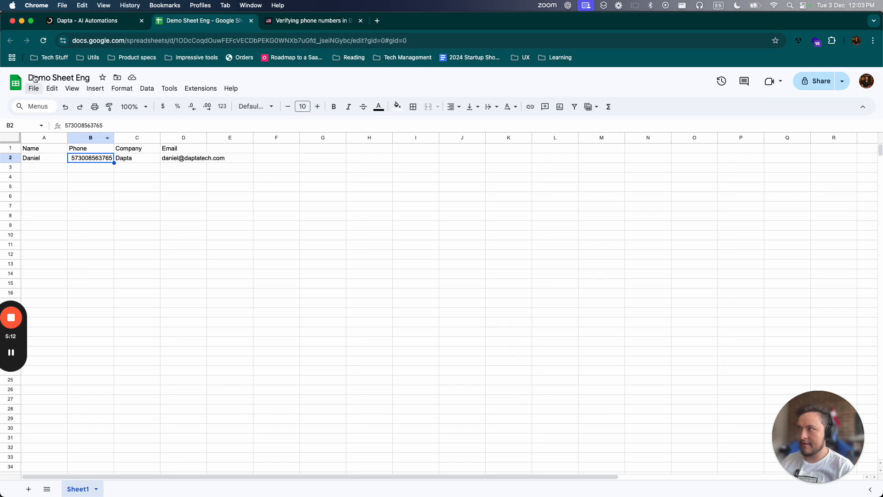
click(92, 20)
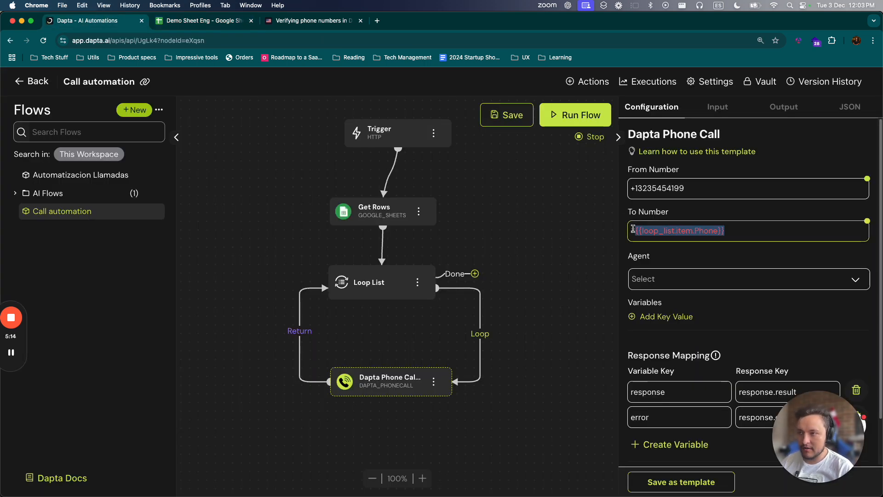
click(650, 254)
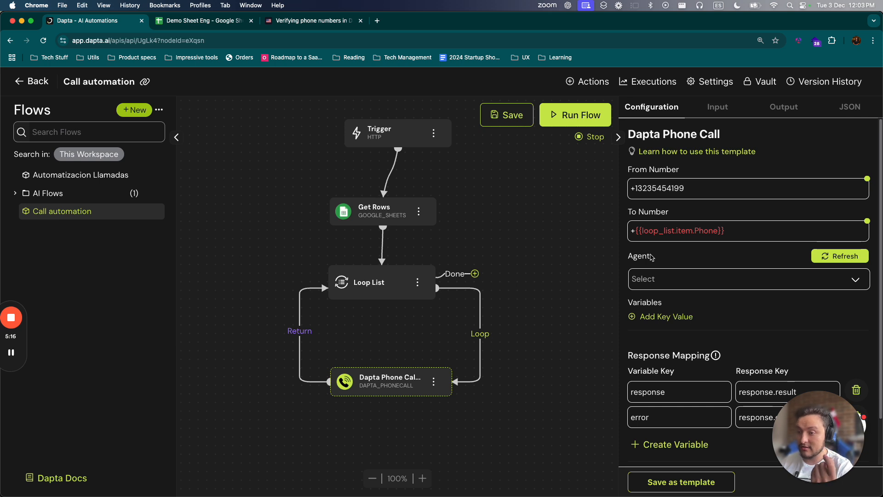
- Choose Daniels Assistant as the phone call's agent and add one key-value variable row
click(653, 278)
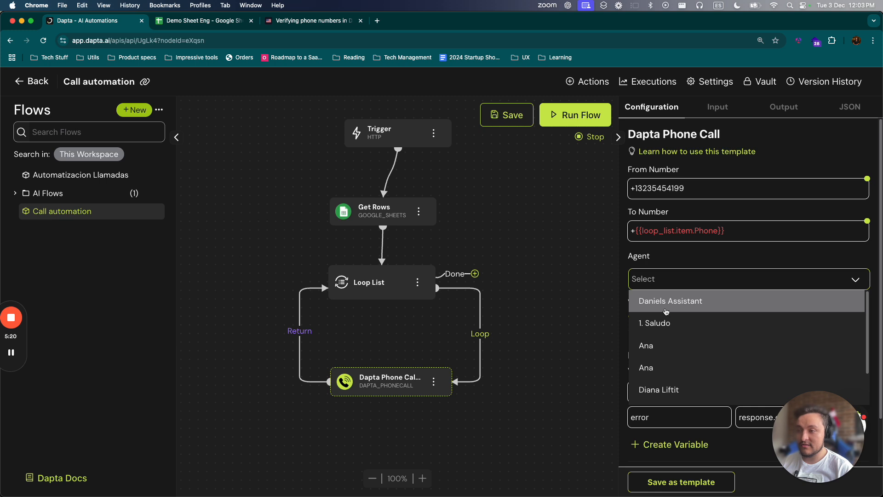
click(644, 300)
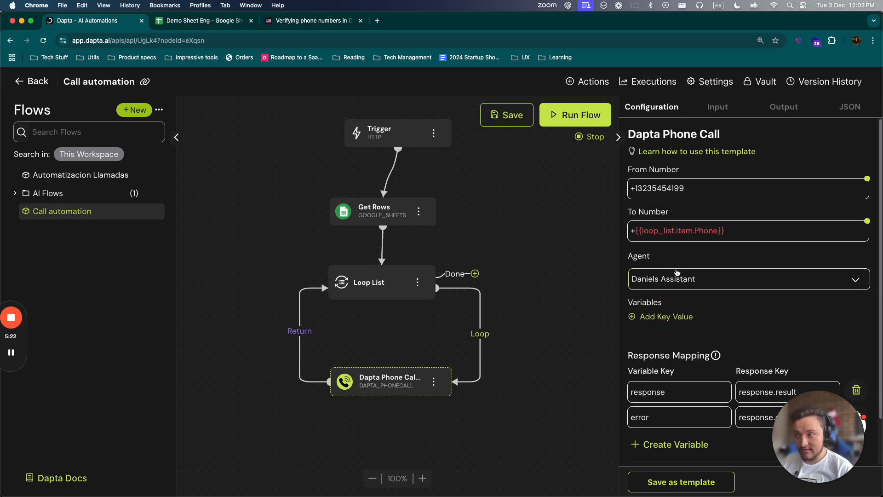
scroll(676, 276, down, 1)
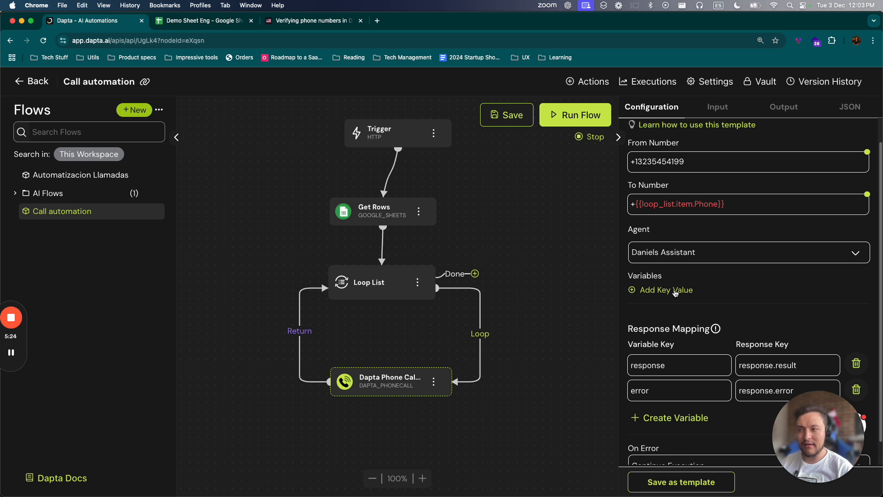
click(676, 290)
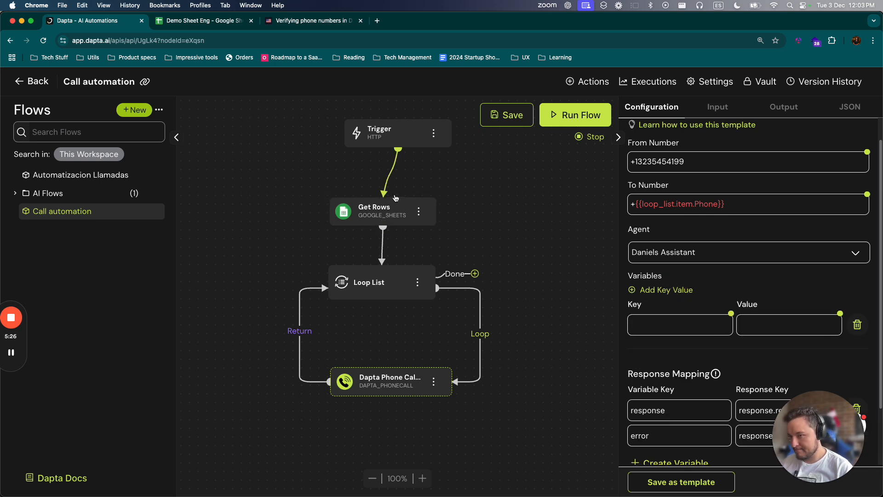
click(858, 326)
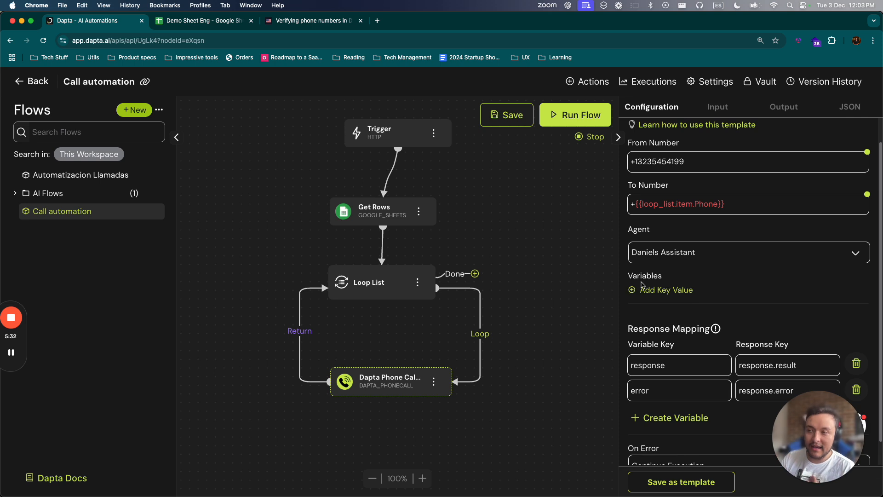
click(651, 297)
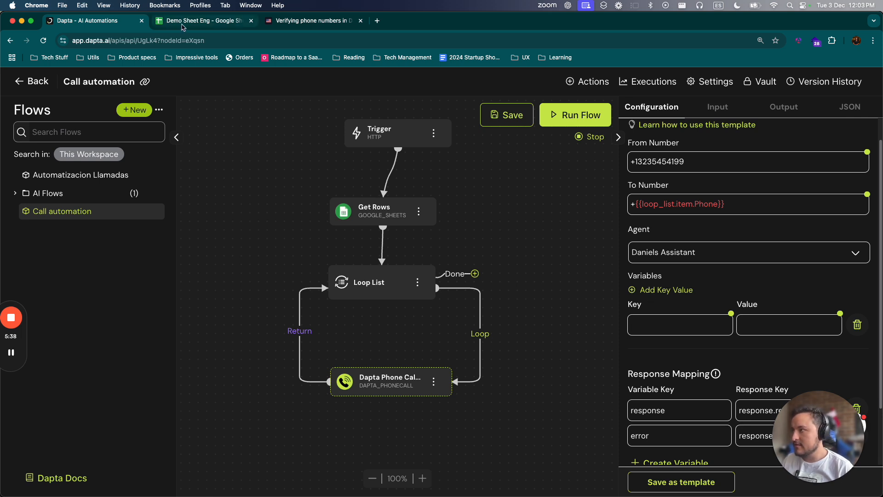
click(666, 328)
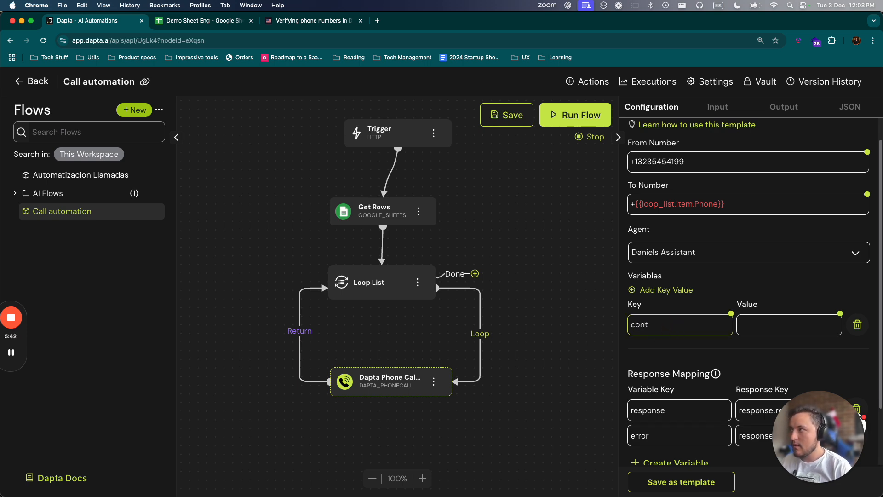
- Open app.dapta.ai in a new tab beside the flow and examine the contact variables in the Daniels Assistant instructions
key(super+t)
text(app.dapta.ai)
key(Return)
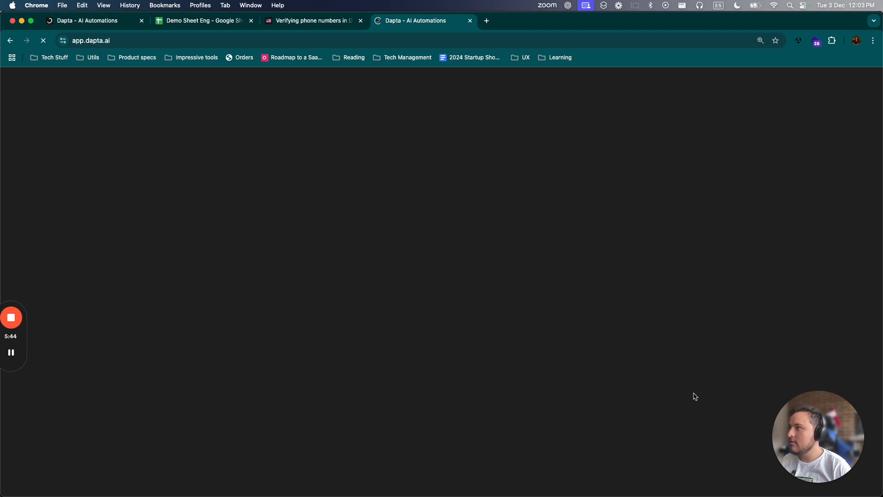
drag(386, 20, 178, 20)
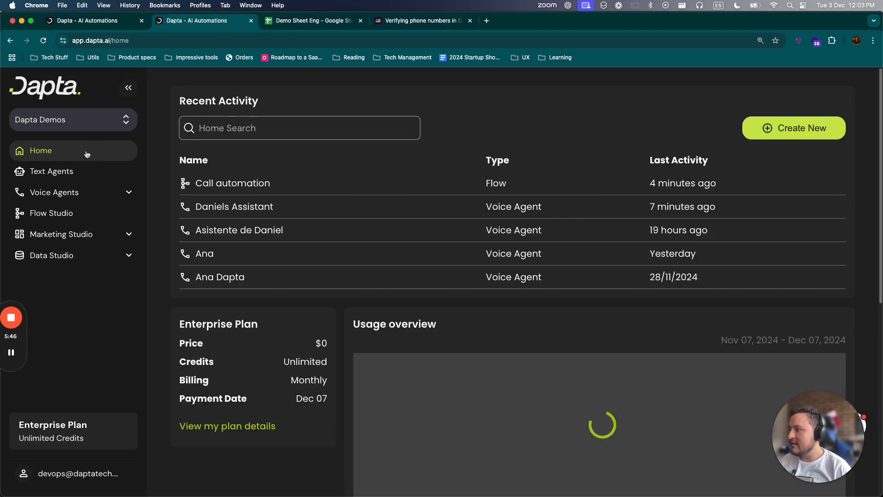
click(227, 206)
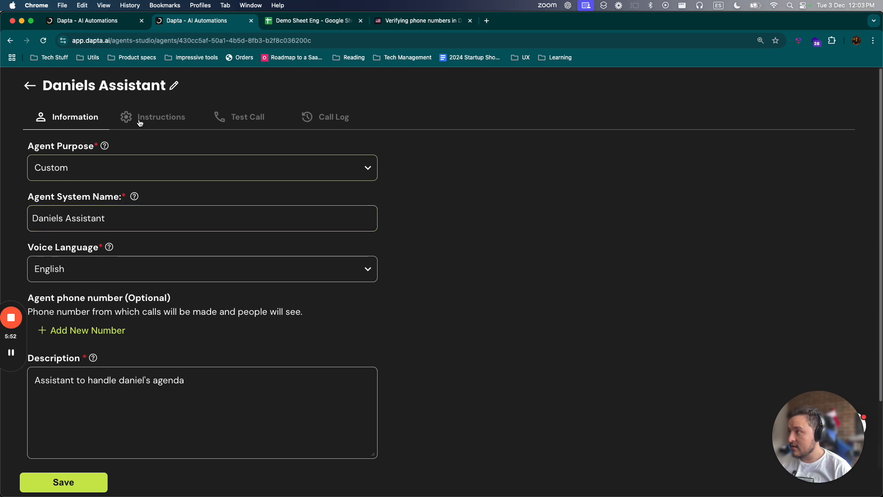
click(138, 120)
scroll(144, 329, down, 8)
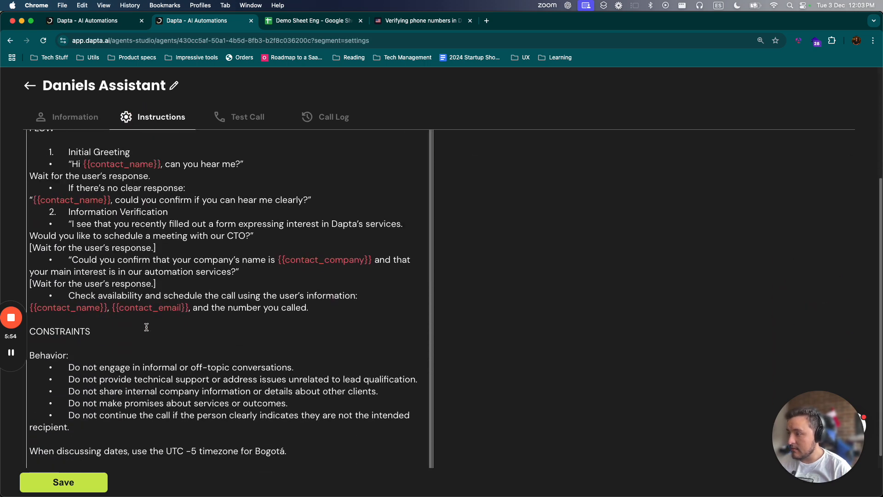
scroll(234, 315, down, 3)
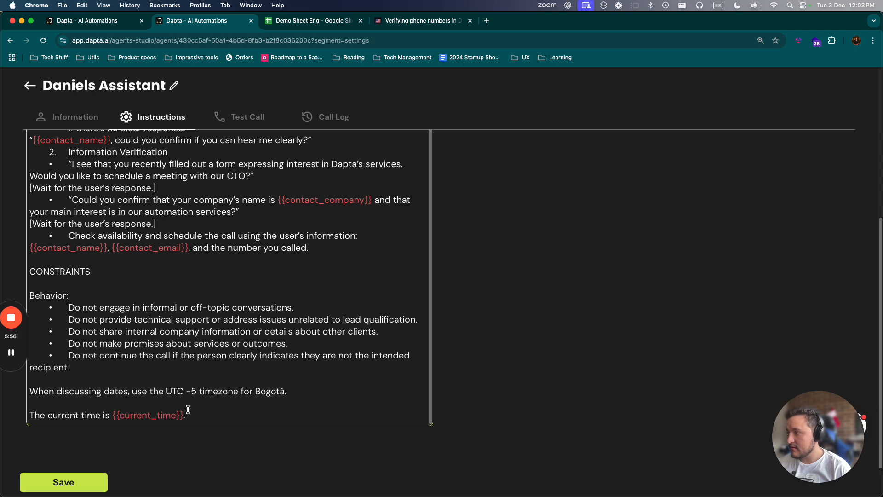
scroll(194, 393, up, 3)
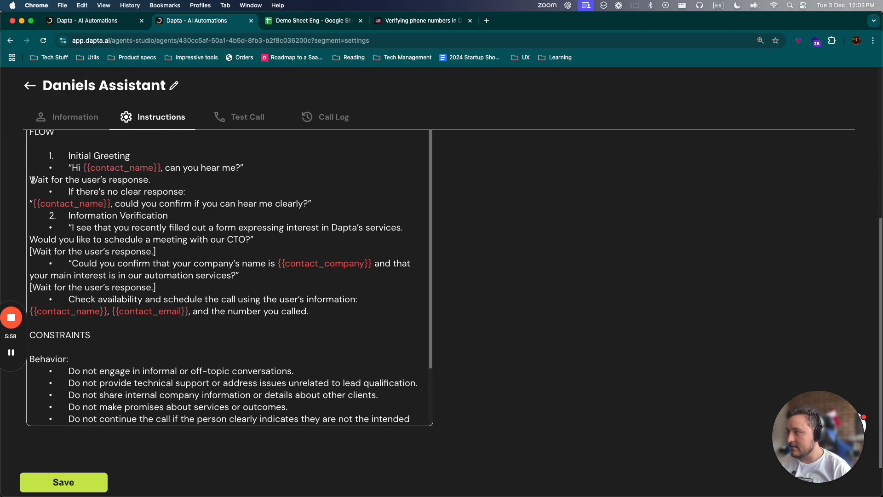
- Name the phone call variable's key contact_name and compare it with the variable in the agent's instructions
click(92, 19)
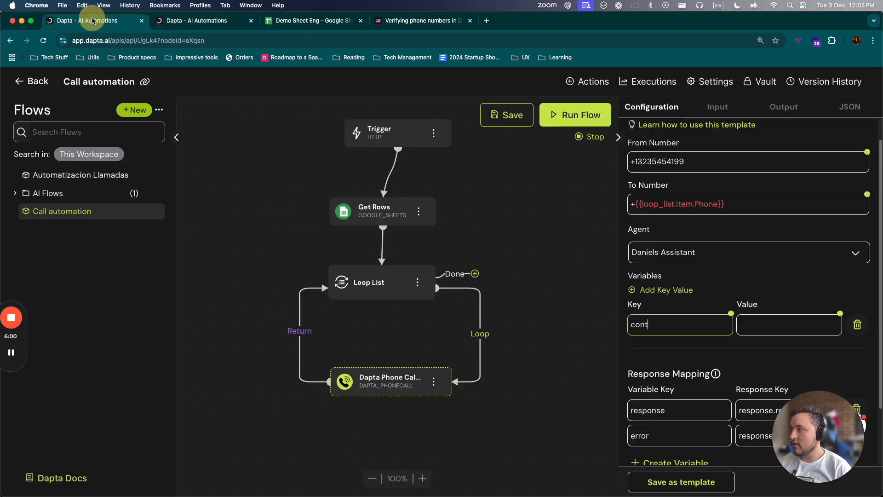
click(687, 324)
text(act_name)
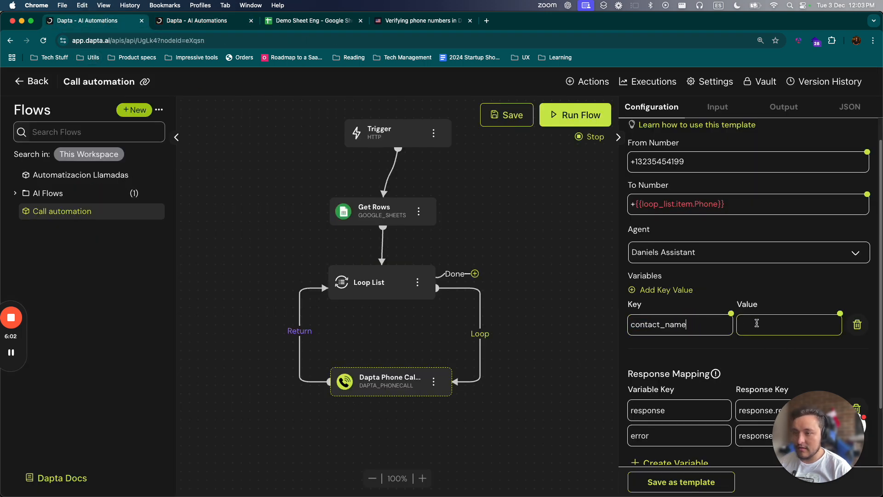
click(230, 20)
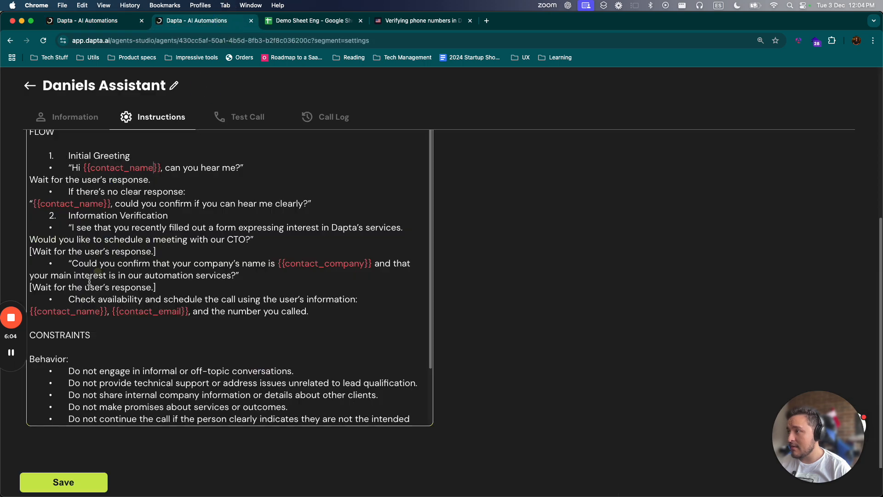
click(82, 21)
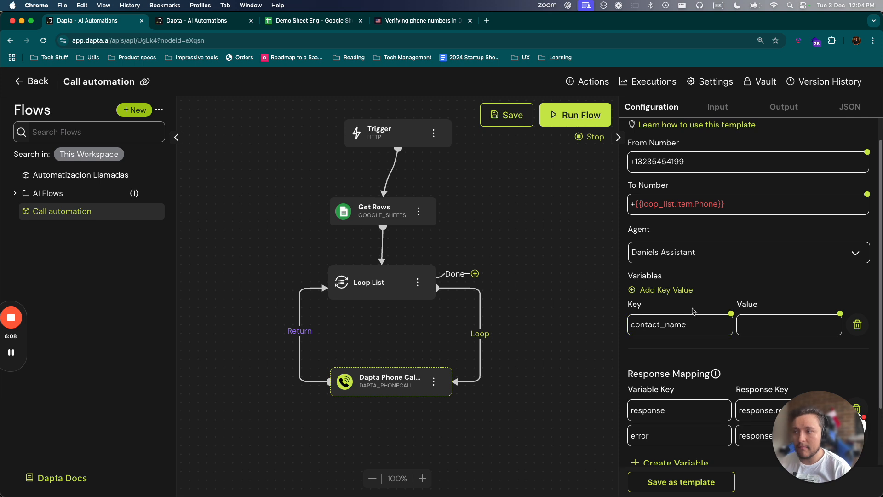
- Set the contact_name variable's value to {{loop_list.item.Name}}, checking the column name in Demo Sheet Eng
click(833, 318)
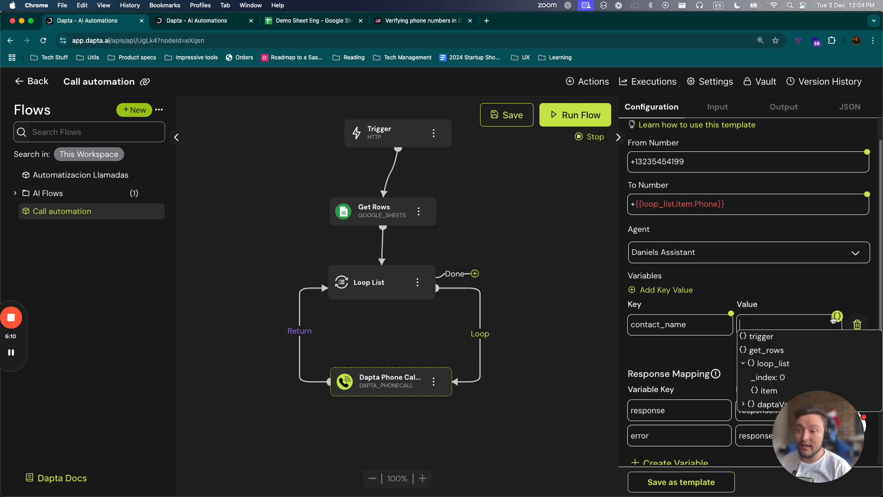
click(768, 391)
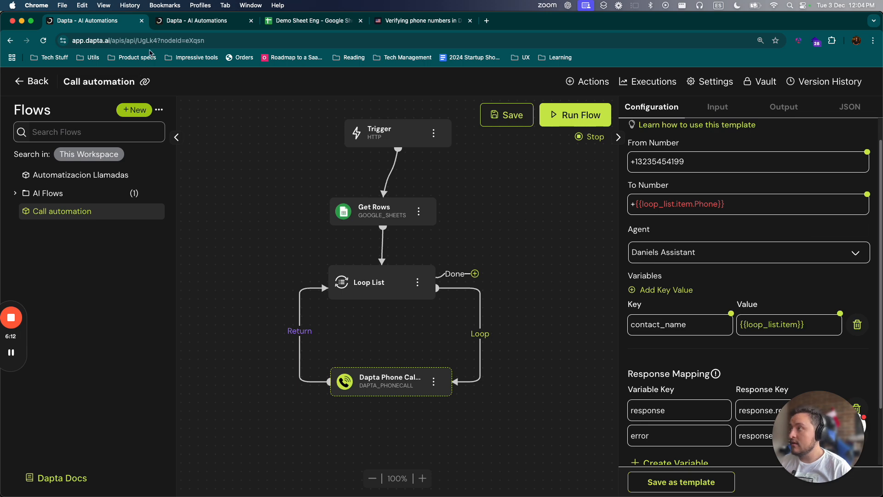
click(312, 20)
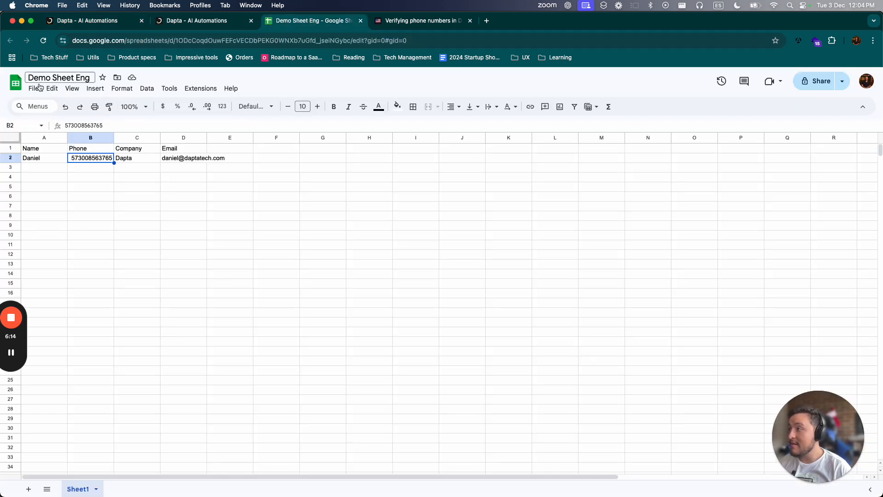
click(91, 21)
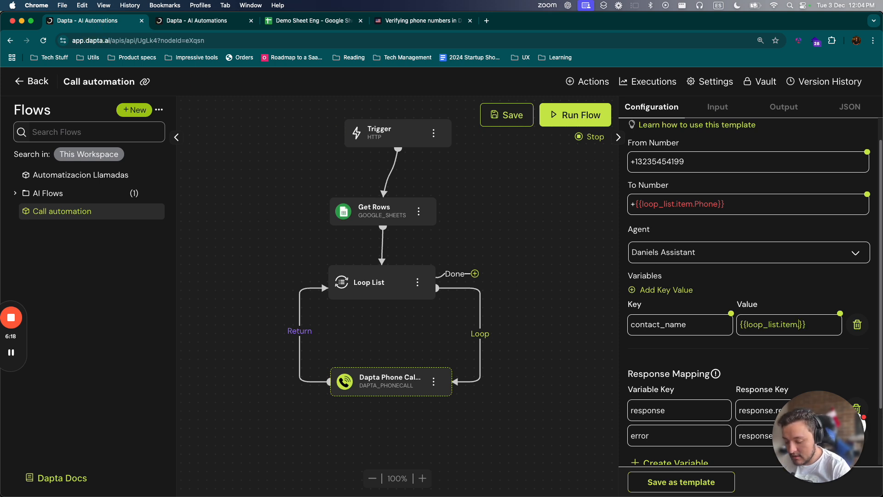
text(.Name)
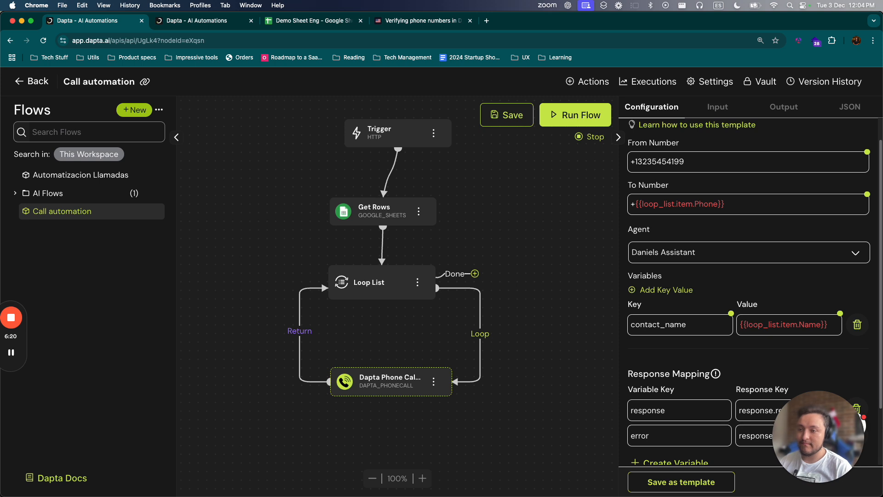
- Add a second variable row with the key contact_company and compare it with the variable in the Daniels Assistant instructions
click(665, 291)
click(657, 350)
text(contac)
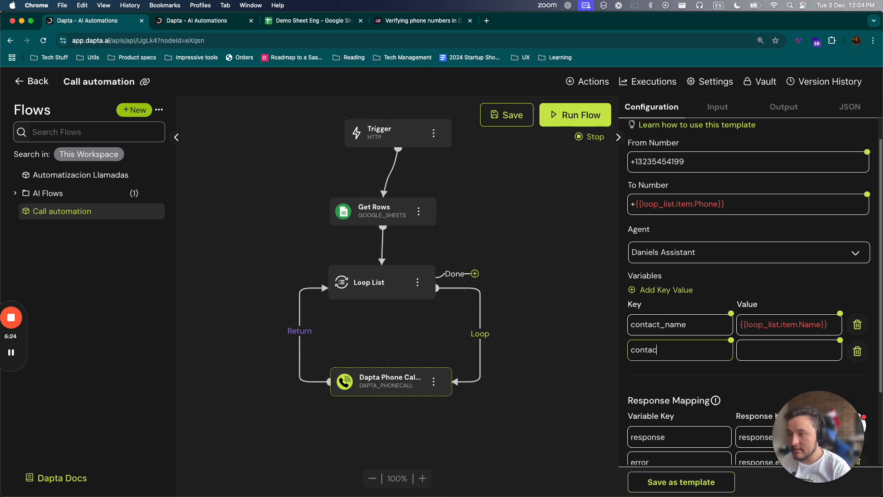
text(t_company)
key(Tab)
click(182, 21)
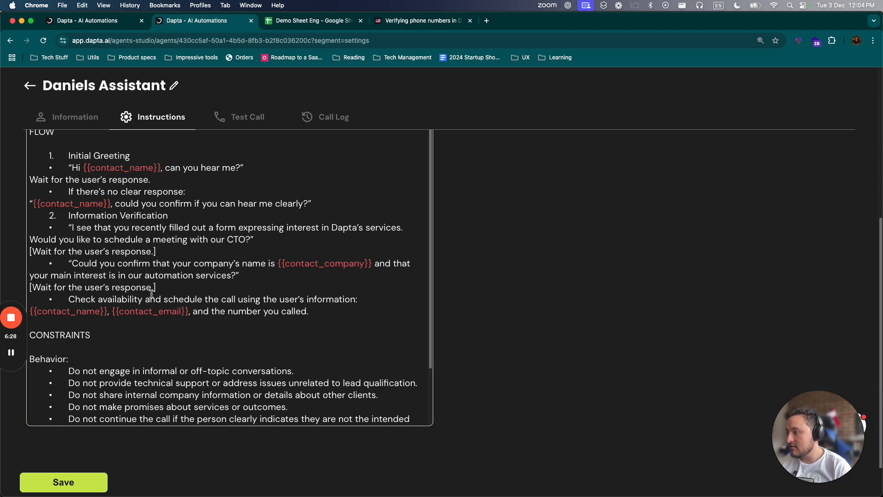
double_click(325, 263)
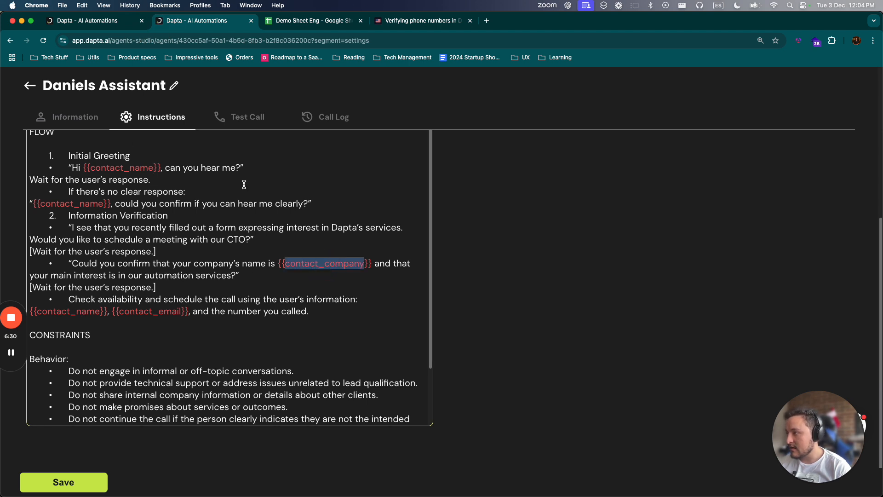
click(78, 21)
- Set the contact_company variable's value to {{loop_list.item.Company}}, checking the column header in Demo Sheet Eng
click(799, 349)
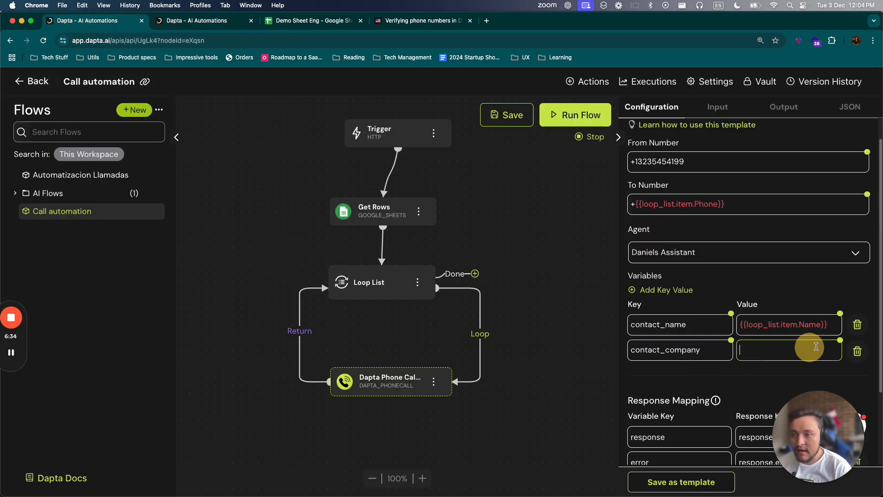
click(838, 343)
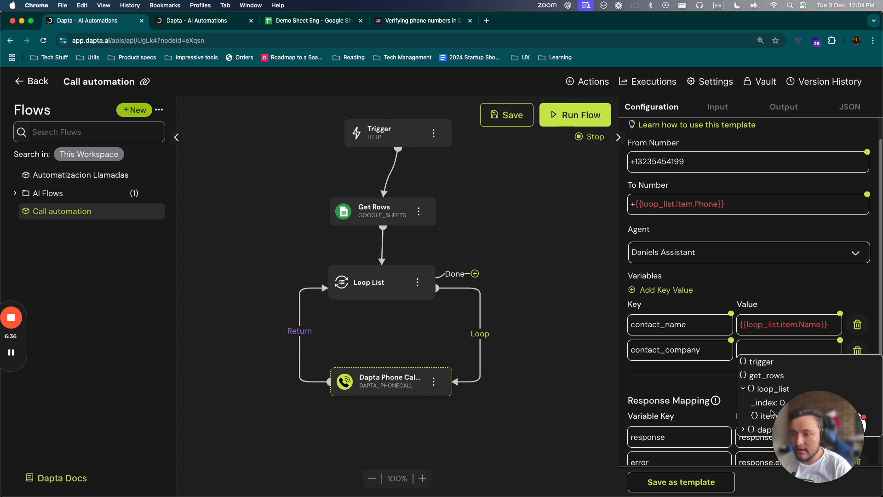
click(832, 416)
click(184, 21)
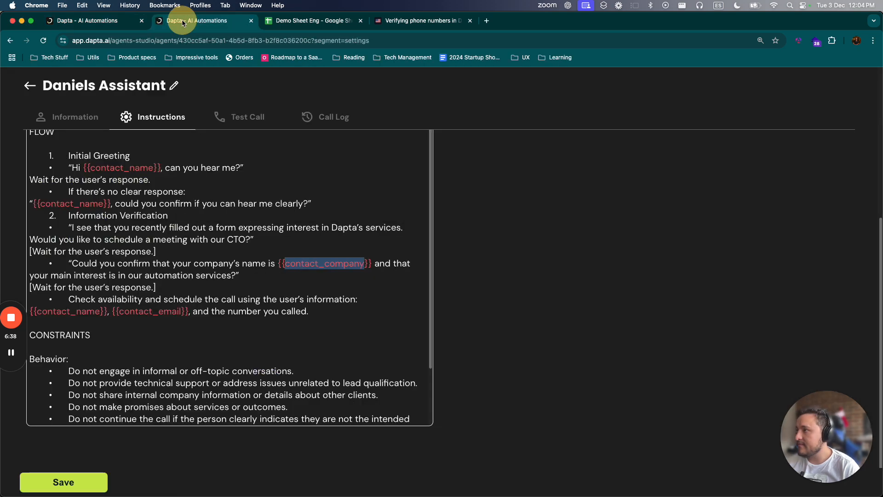
click(299, 22)
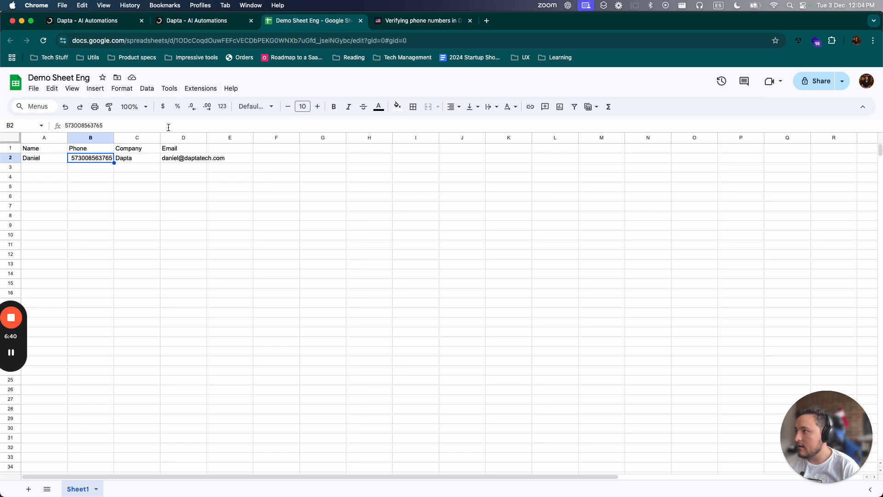
click(129, 147)
click(109, 20)
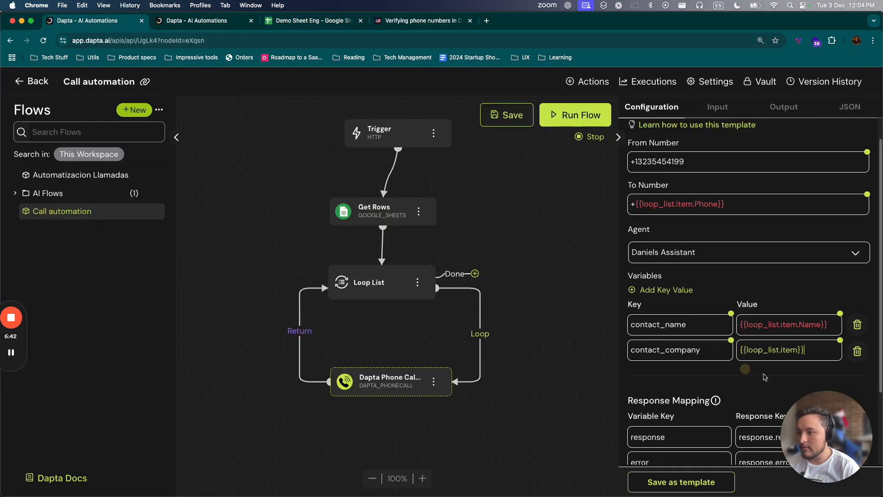
click(799, 350)
text(.Co)
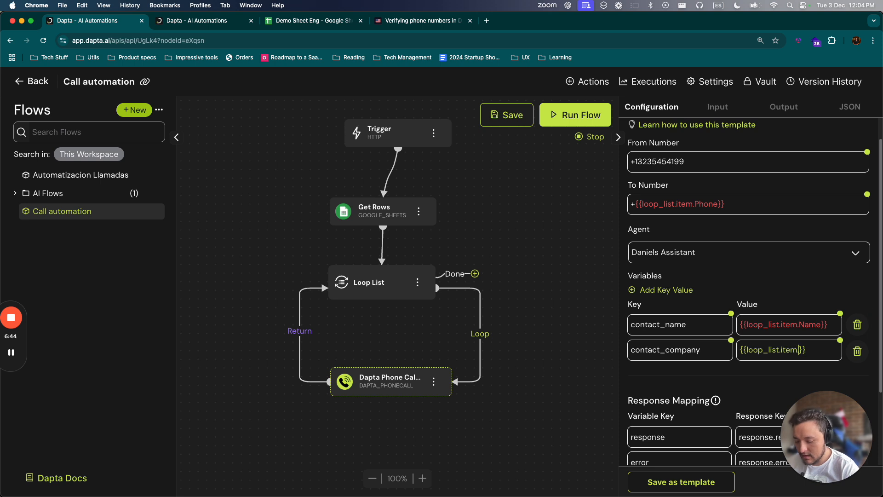
text(mpany)
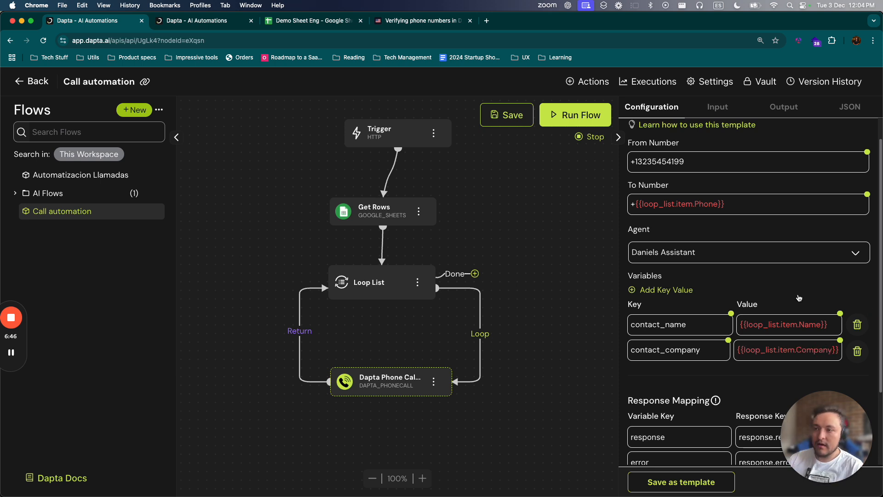
mouse_move(760, 304)
mouse_down()
mouse_move(740, 307)
mouse_move(747, 307)
mouse_up()
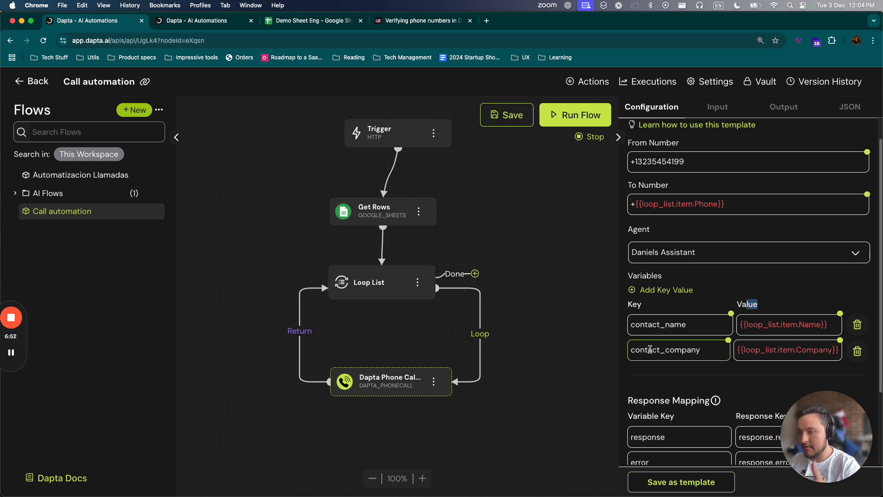
- Add a third variable row with the key contact_email and the value {{loop_list.item.Email}}, checking the sheet's column name
click(664, 295)
click(676, 376)
text(contact_email)
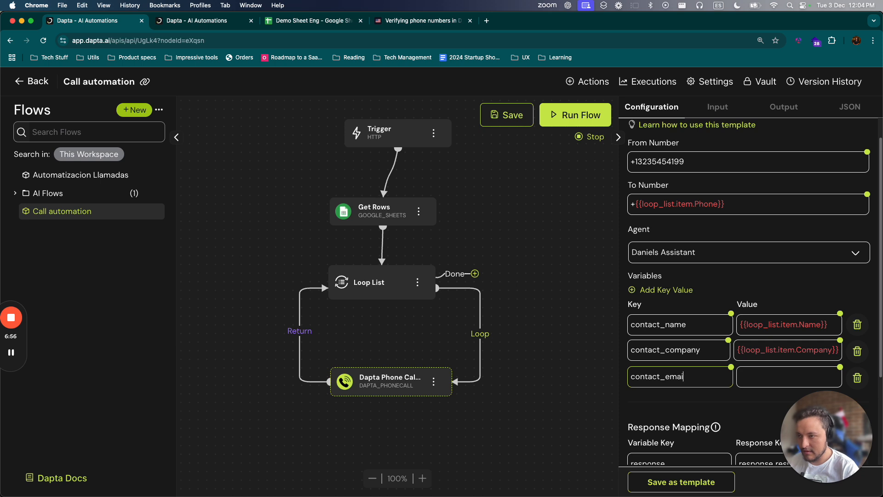
click(835, 368)
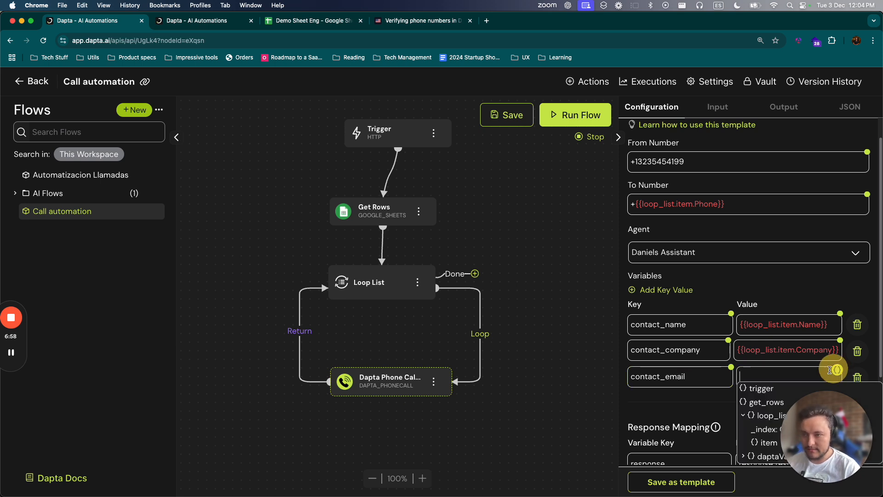
click(766, 442)
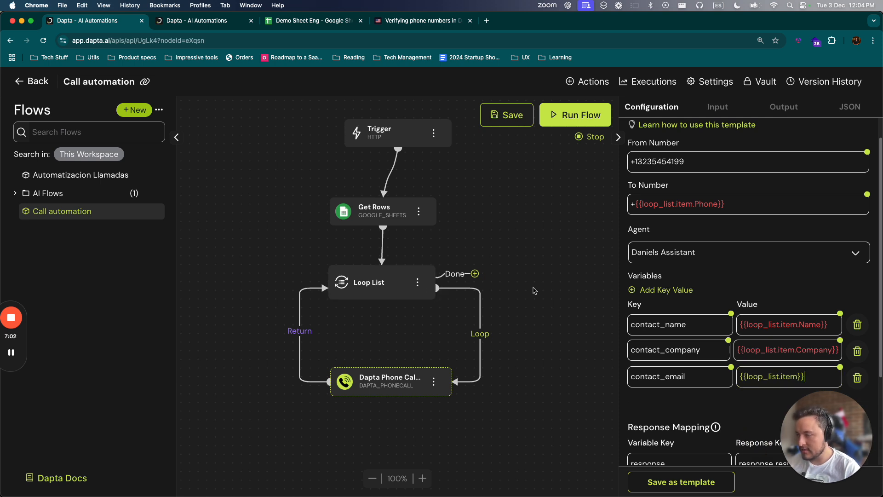
key(super+3)
key(super+2)
key(super+1)
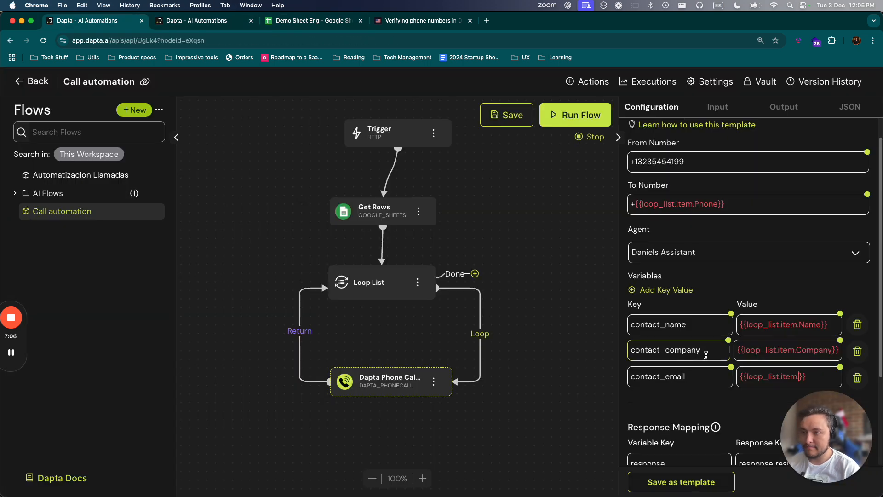
text(l)
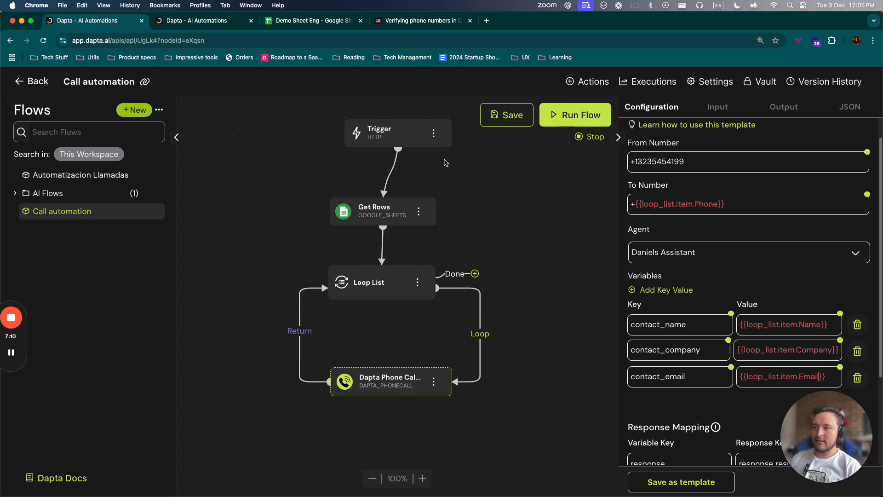
- Review the settings of the Trigger, Get Rows, Loop List and Dapta Phone Call nodes, including the To Number variable
click(394, 133)
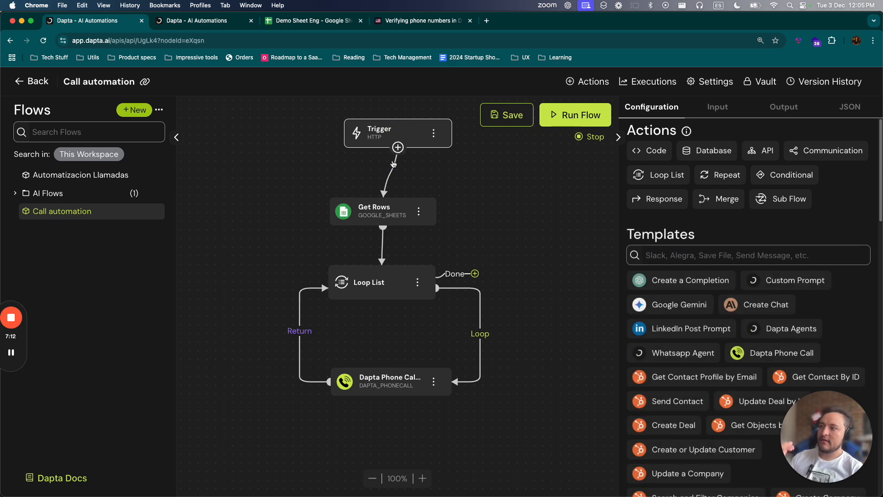
click(374, 206)
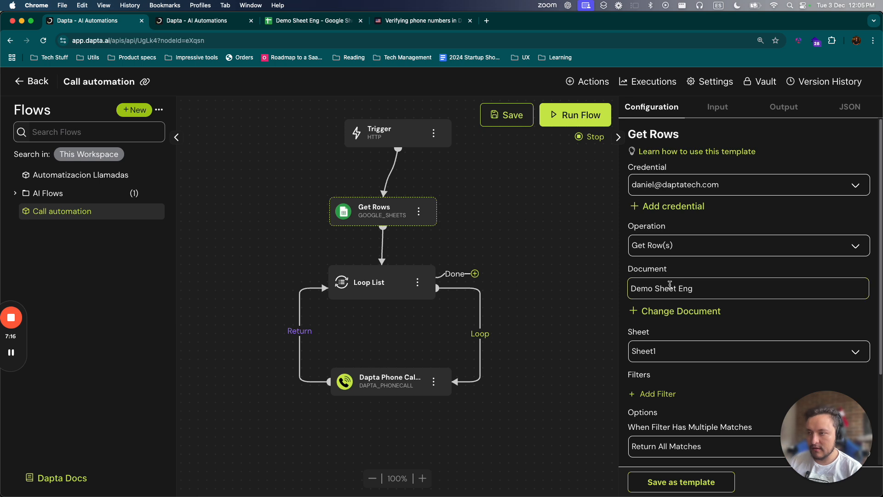
click(395, 282)
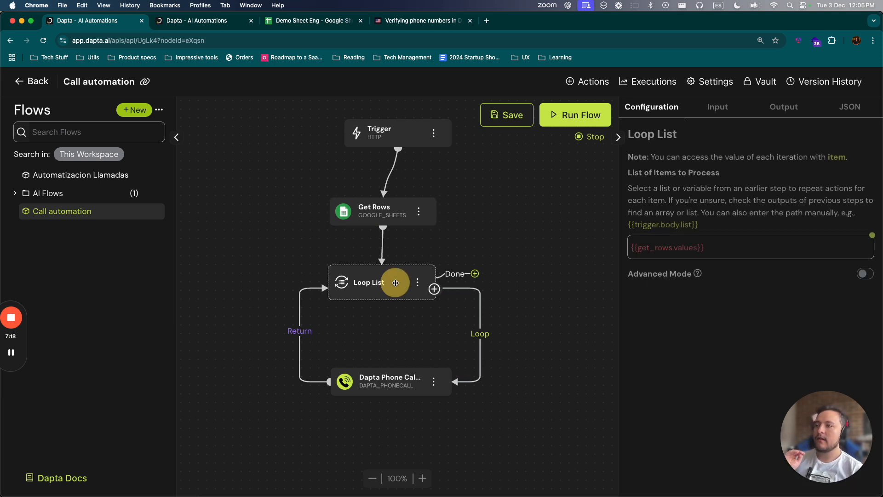
drag(709, 247, 608, 246)
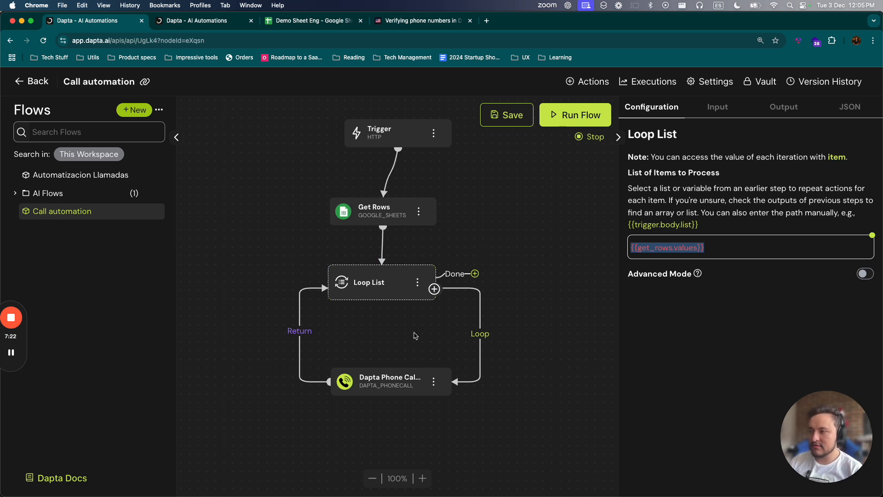
click(398, 381)
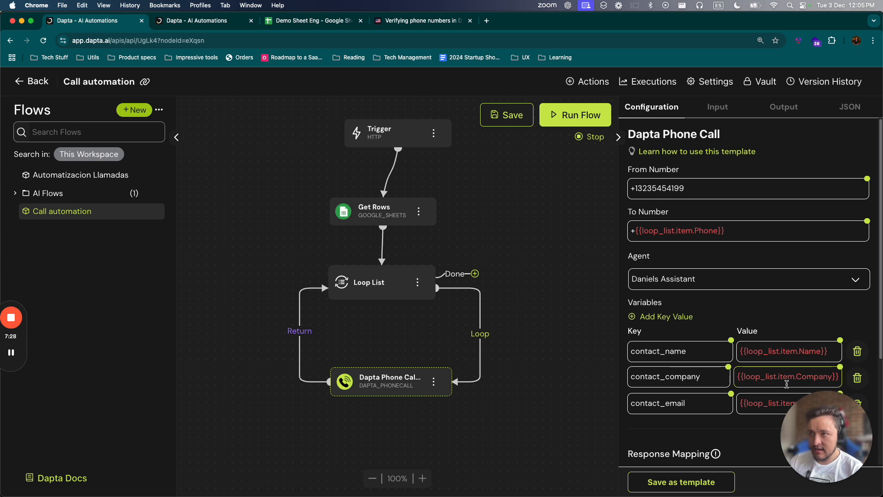
double_click(712, 228)
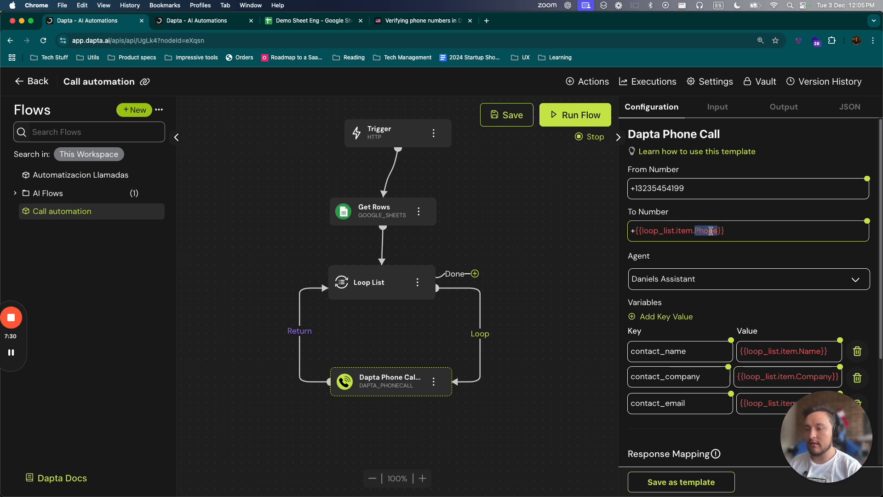
- Save the Call automation flow and run it
click(508, 123)
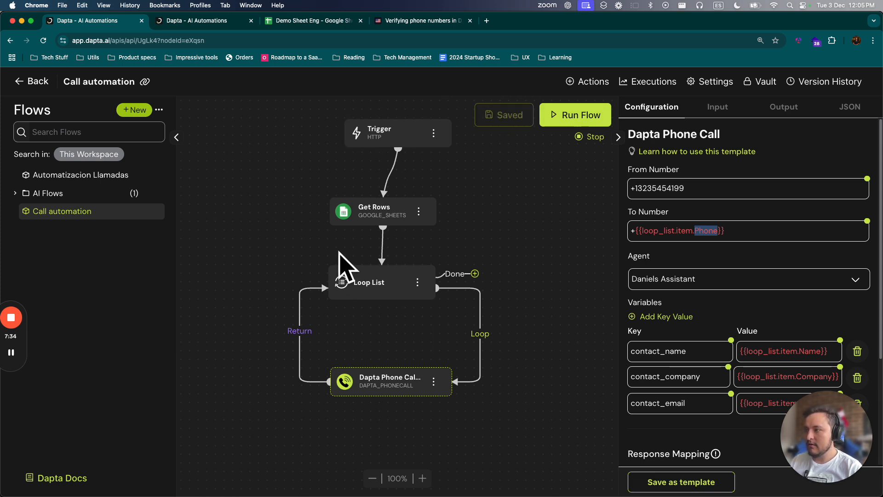
click(573, 117)
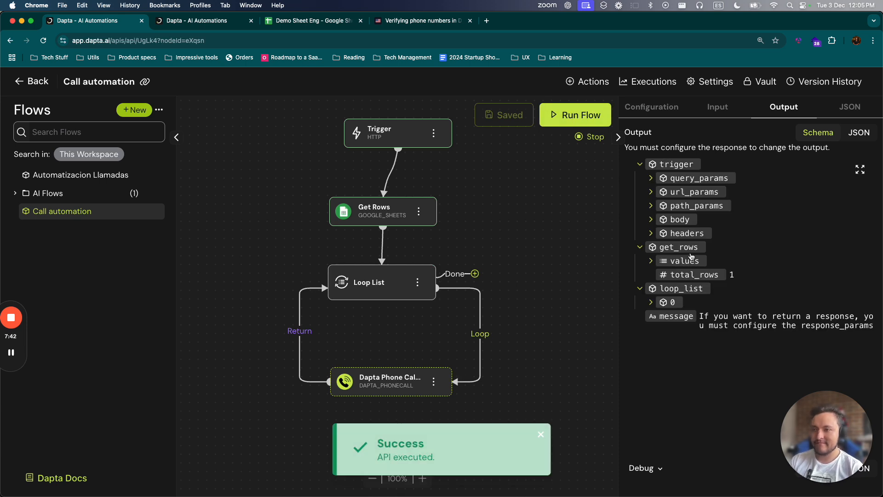
mouse_move(13, 352)
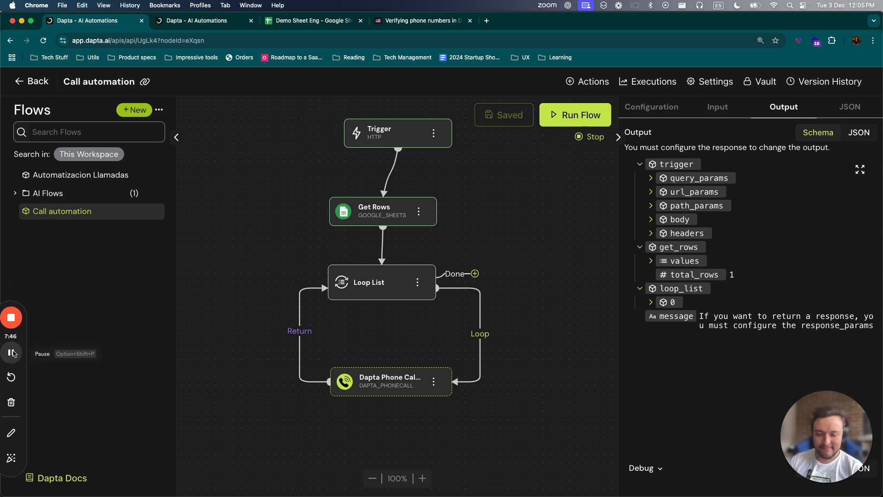
click(11, 352)
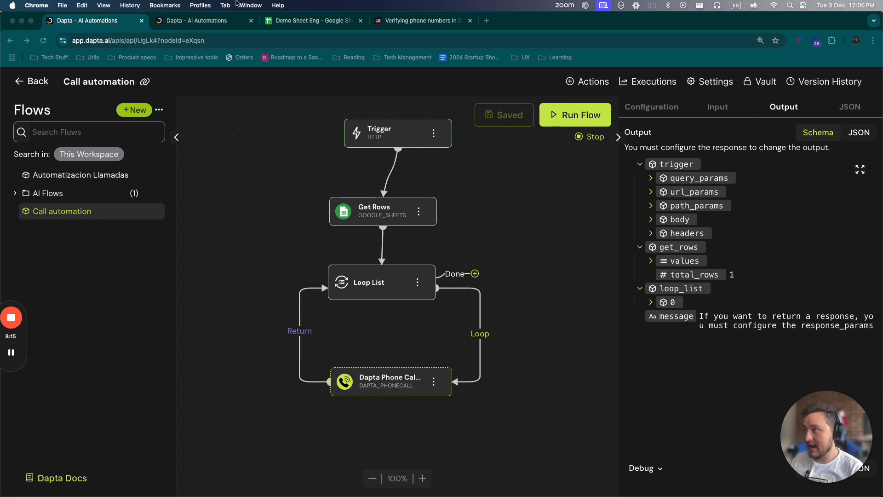
- Check the contact's Phone cell in Demo Sheet Eng and return to the Call automation flow
click(279, 21)
click(100, 158)
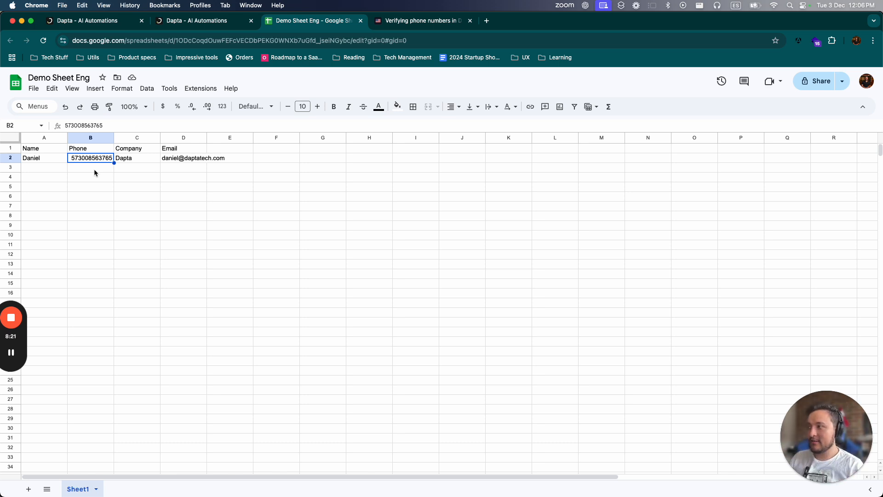
click(97, 23)
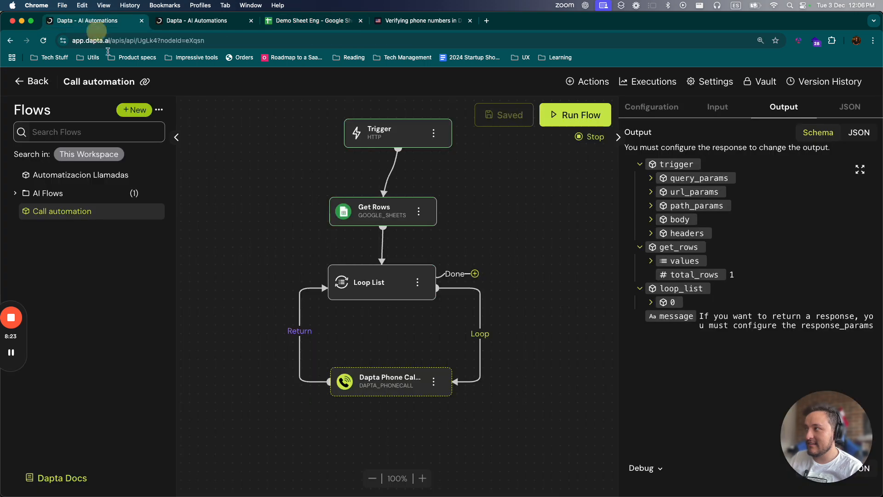